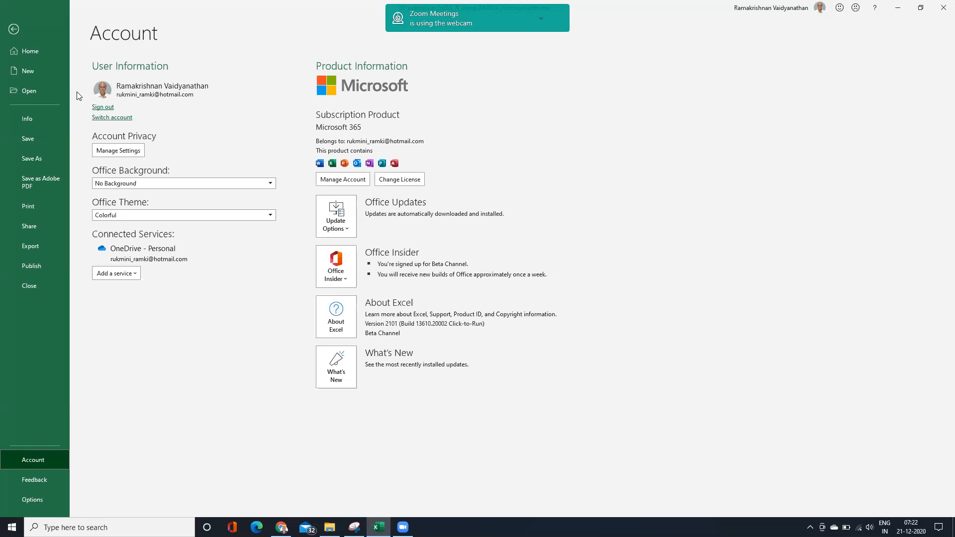
Examine the highlighted row for g = 10, its m=3 value and the reciprocal formula in F4 on the Basic sheet.
left_click(18, 27)
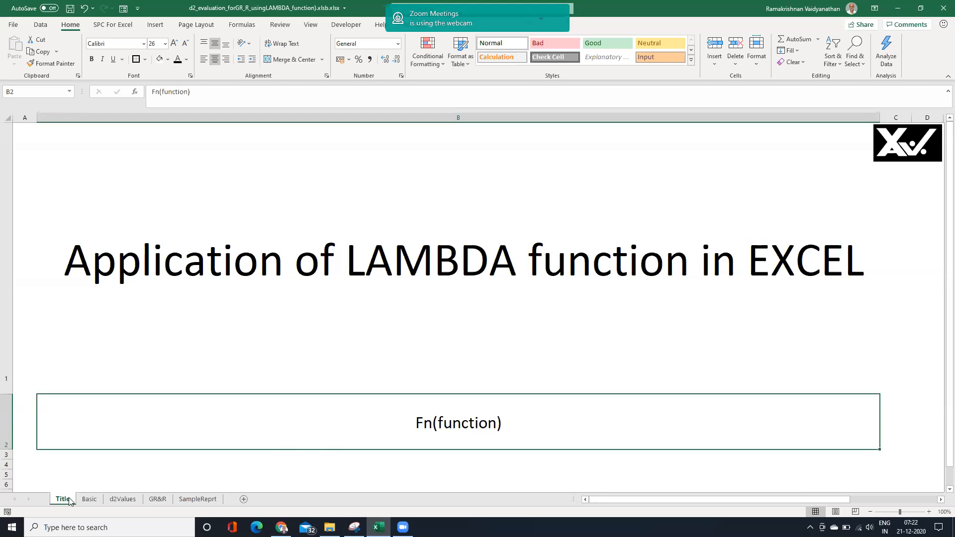
left_click(90, 499)
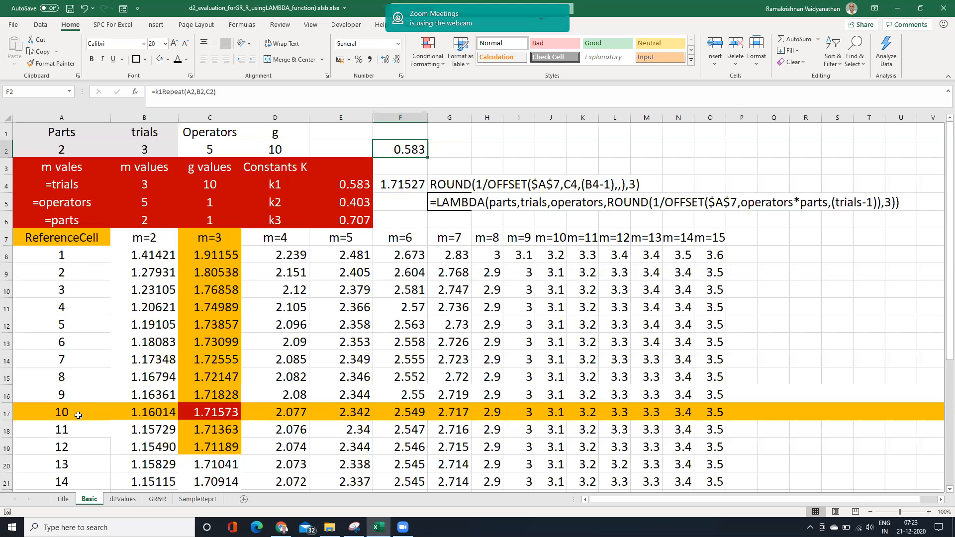
left_click(8, 411)
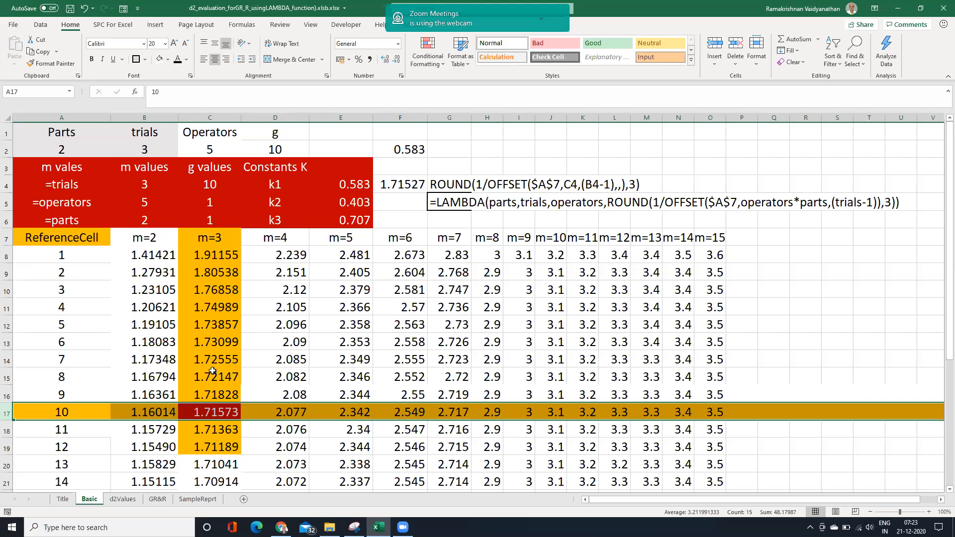
left_click(221, 414)
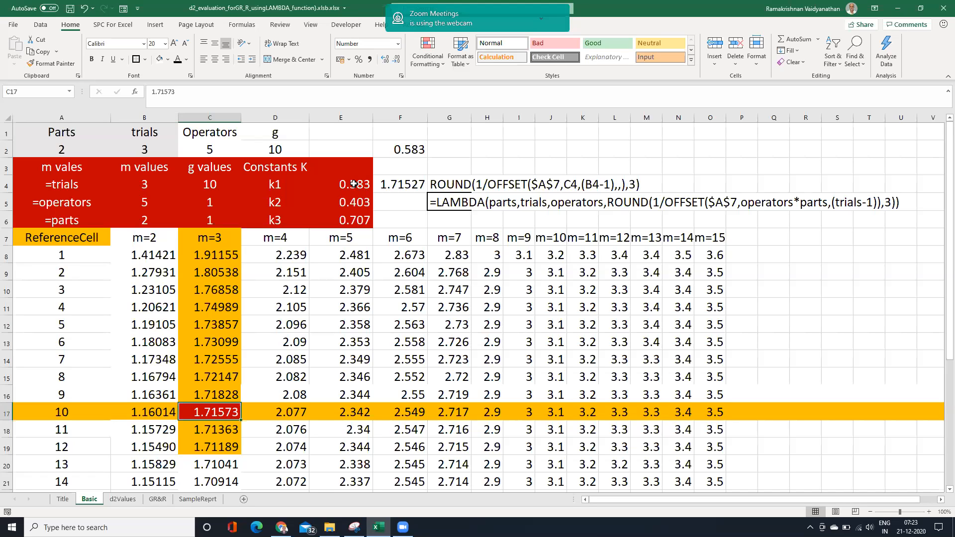
left_click(412, 188)
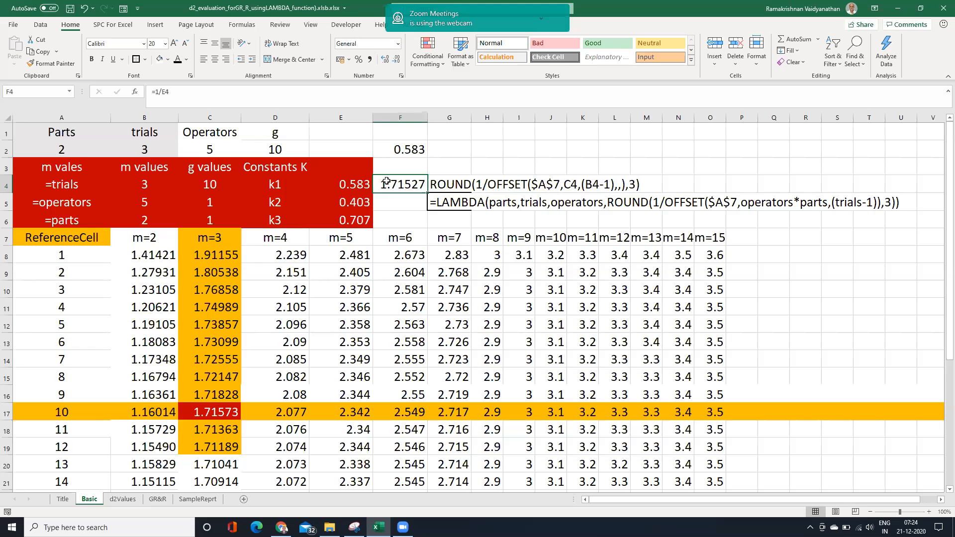
Copy the LAMBDA formula text in G5 that defines parts, trials and operators, leaving the cell unaltered.
left_click(453, 206)
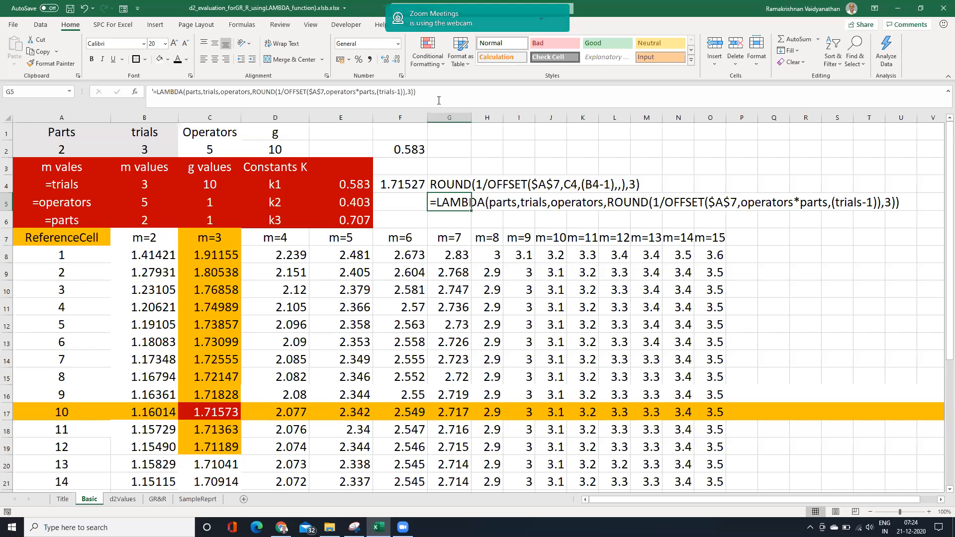
left_click_drag(153, 92, 408, 92)
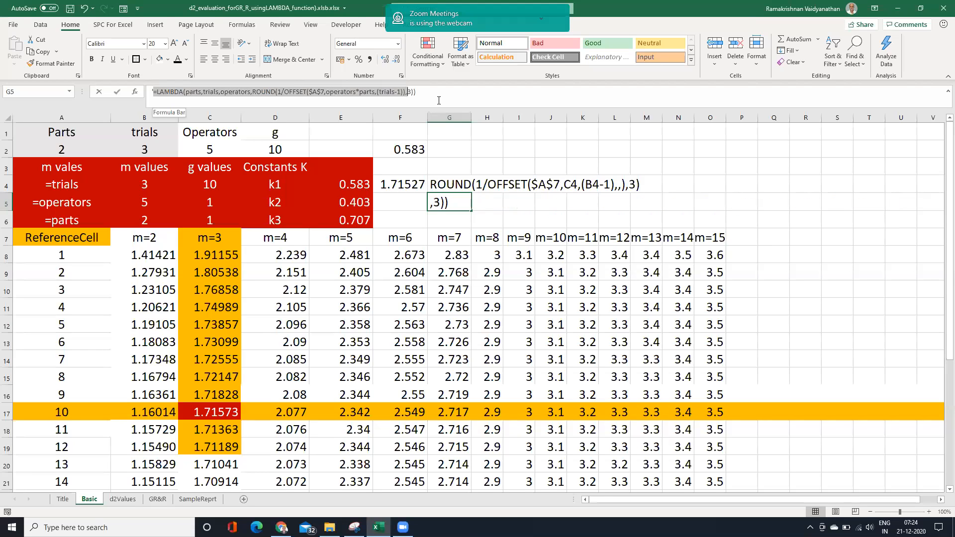
key("ctrl+c")
left_click(544, 156)
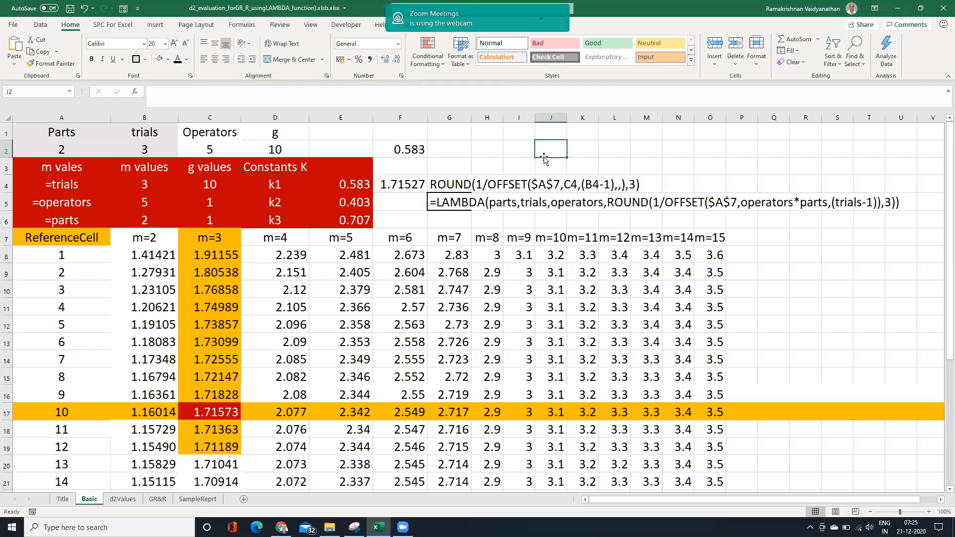
Replace the reference of the defined name k1Repeat with the copied LAMBDA(parts,trials,operators,…) formula and save it.
left_click(242, 25)
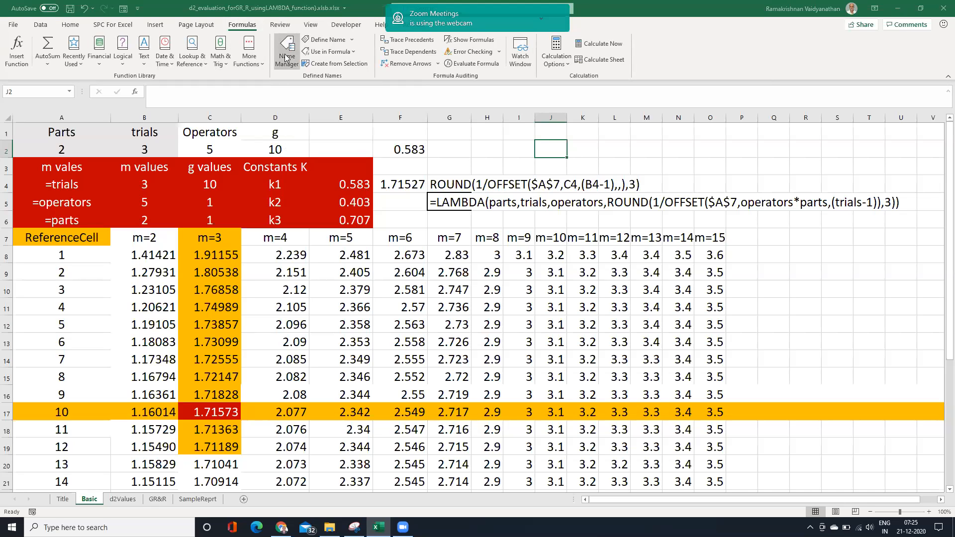
left_click(287, 57)
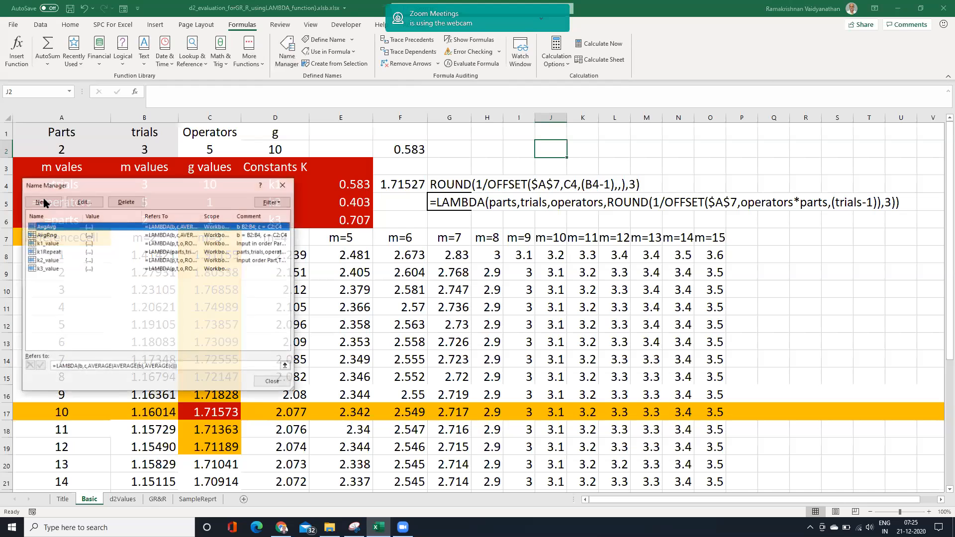
left_click(50, 252)
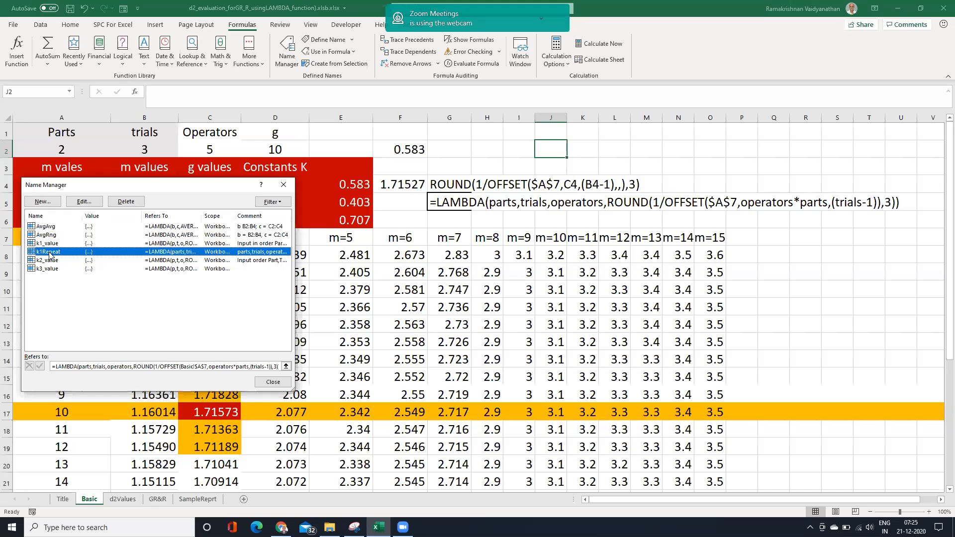
left_click(87, 203)
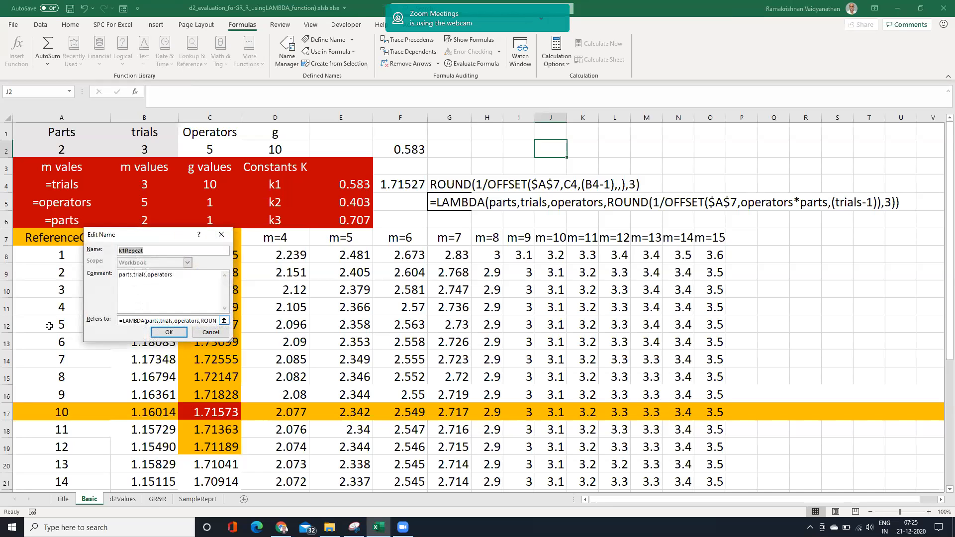
key("Tab")
key("Tab")
key("BackSpace")
key("BackSpace")
key("BackSpace")
key("BackSpace")
key("BackSpace")
key("BackSpace")
key("BackSpace")
key("BackSpace")
key("BackSpace")
key("BackSpace")
key("BackSpace")
key("BackSpace")
key("BackSpace")
key("BackSpace")
key("BackSpace")
key("BackSpace")
key("BackSpace")
key("BackSpace")
key("BackSpace")
key("BackSpace")
key("BackSpace")
key("BackSpace")
key("BackSpace")
key("BackSpace")
key("BackSpace")
key("BackSpace")
key("BackSpace")
key("BackSpace")
key("BackSpace")
key("BackSpace")
key("BackSpace")
key("BackSpace")
key("BackSpace")
key("BackSpace")
key("BackSpace")
key("BackSpace")
key("BackSpace")
key("BackSpace")
key("BackSpace")
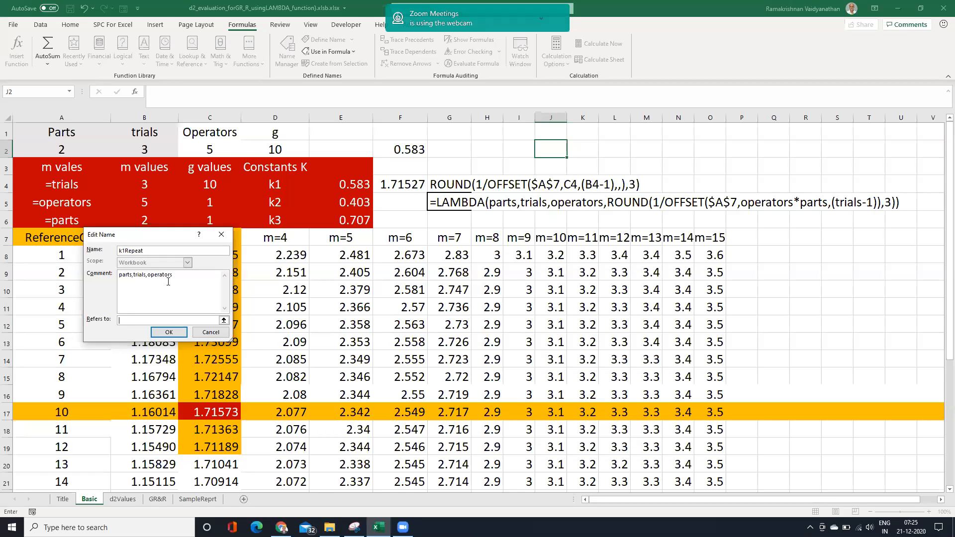
key("ctrl+v")
left_click(176, 337)
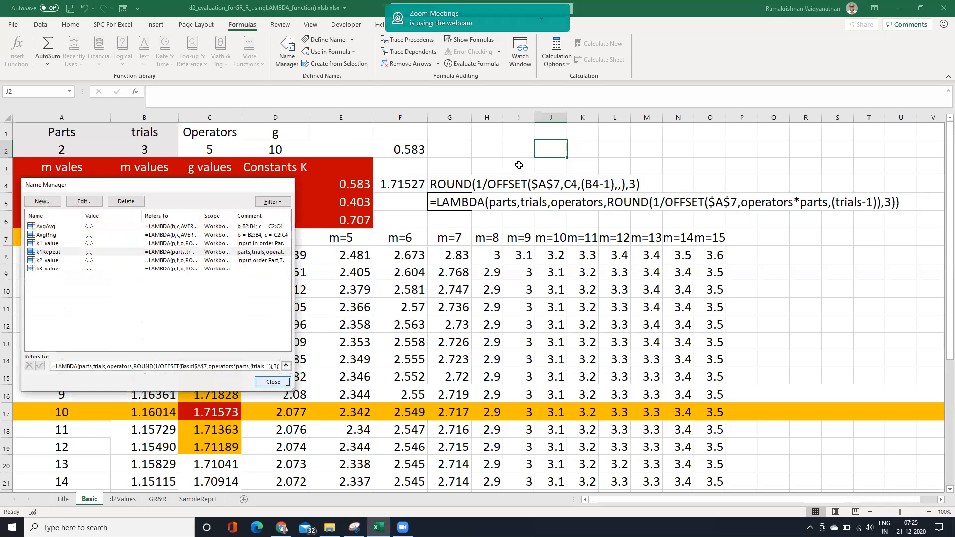
key("Escape")
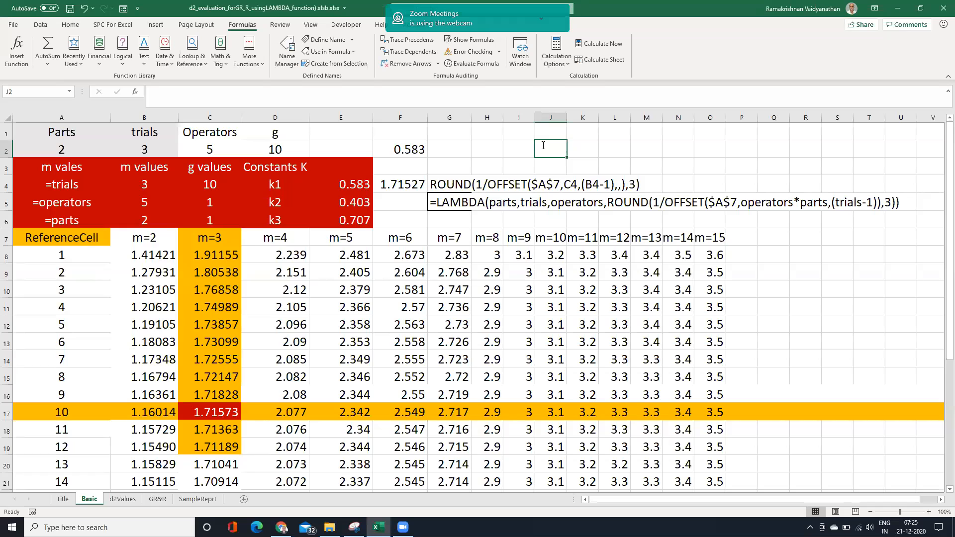
Enter =k1Repeat(A2,B2,C2) in J2 and widen column J to show three decimals.
type("=k1Repeat(")
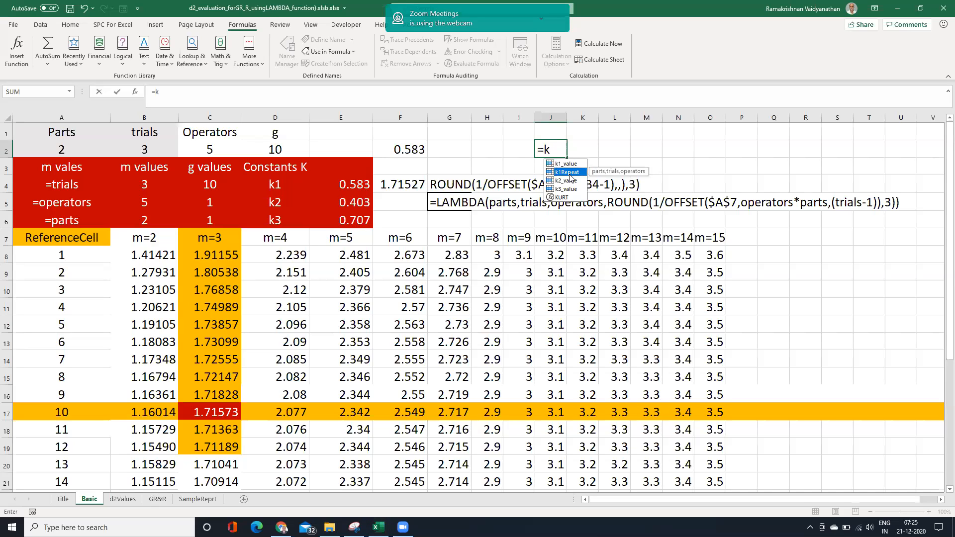
double_click(569, 172)
type("(")
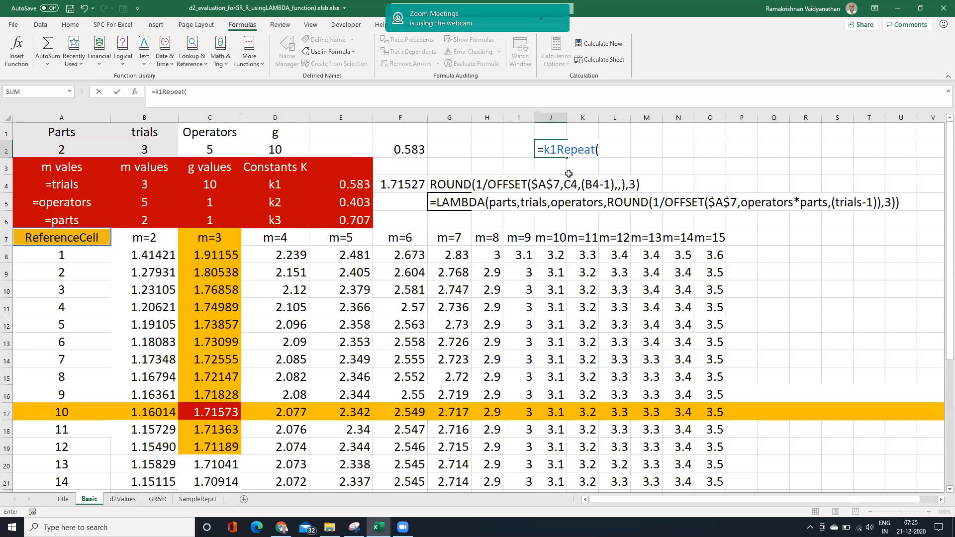
left_click(89, 149)
type(",")
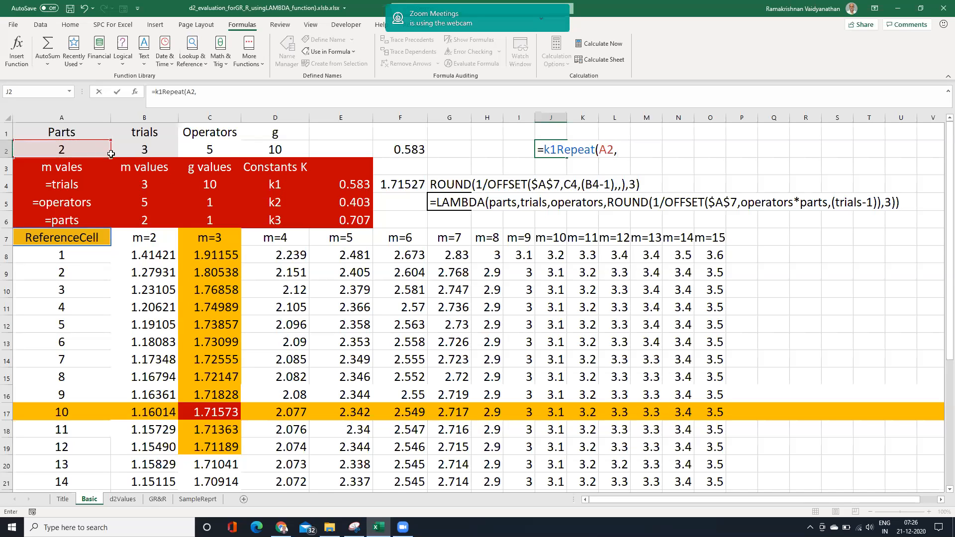
left_click(149, 150)
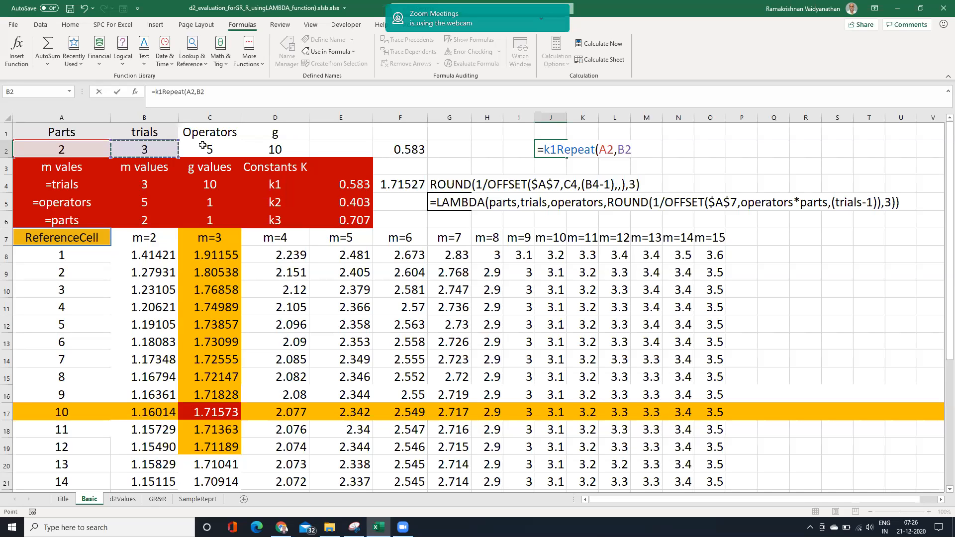
type(",")
left_click(212, 150)
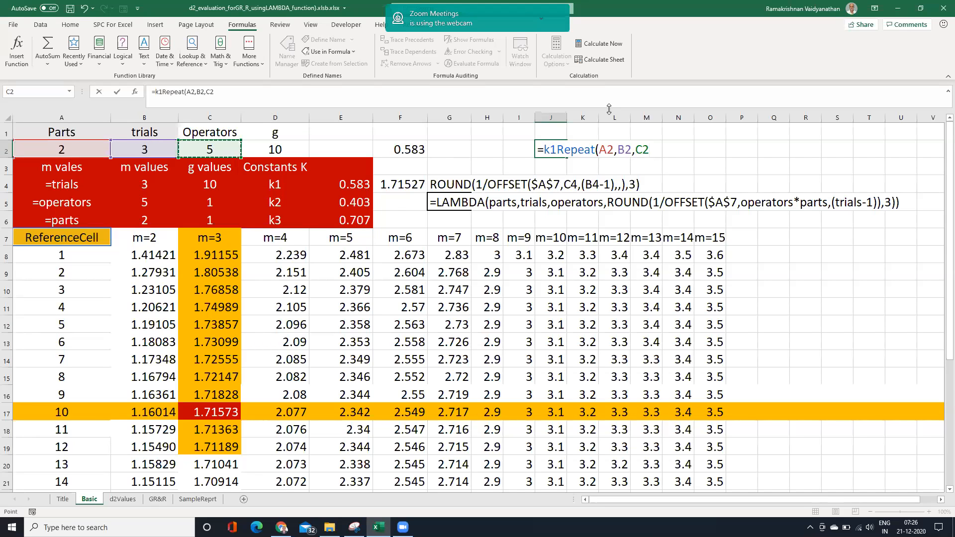
type(")")
key("Return")
left_click_drag(568, 117, 585, 117)
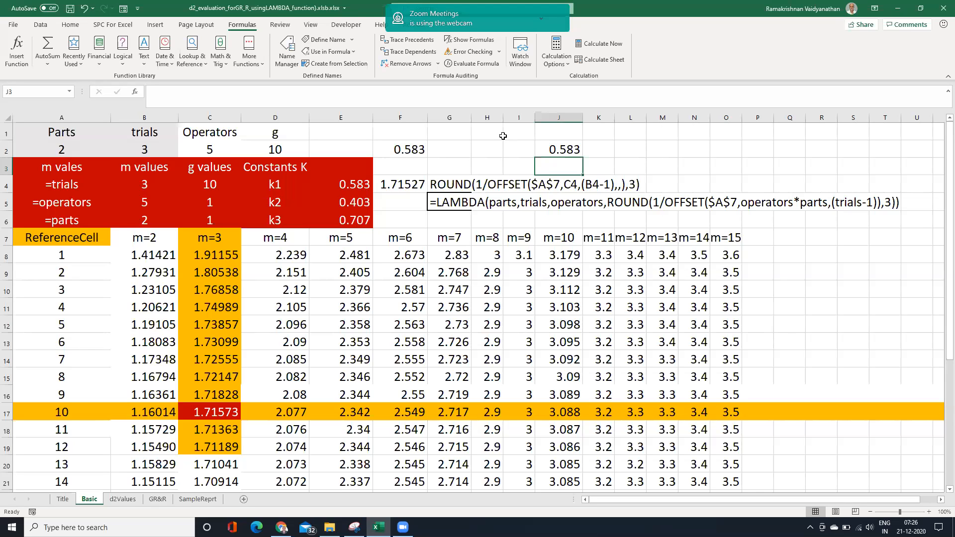
Inspect the formulas in J2 and E5 of the Basic sheet and the k1, k2 and k3 formulas on the d2Values sheet.
left_click(567, 150)
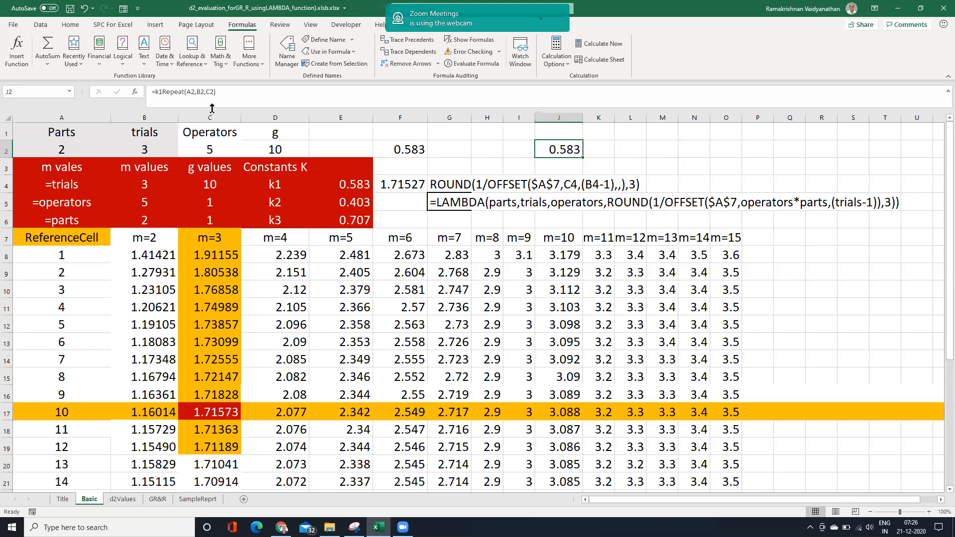
left_click(348, 203)
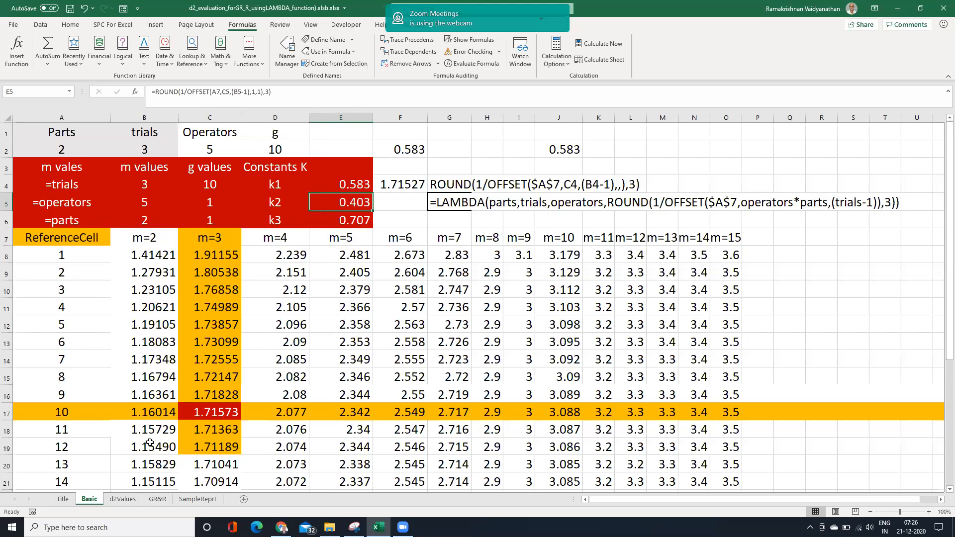
left_click(121, 500)
left_click(341, 185)
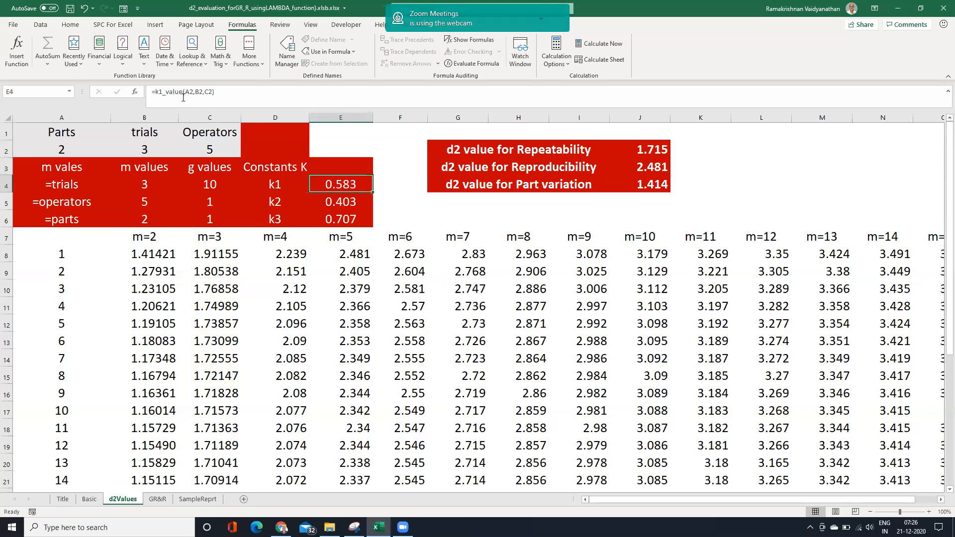
left_click(342, 204)
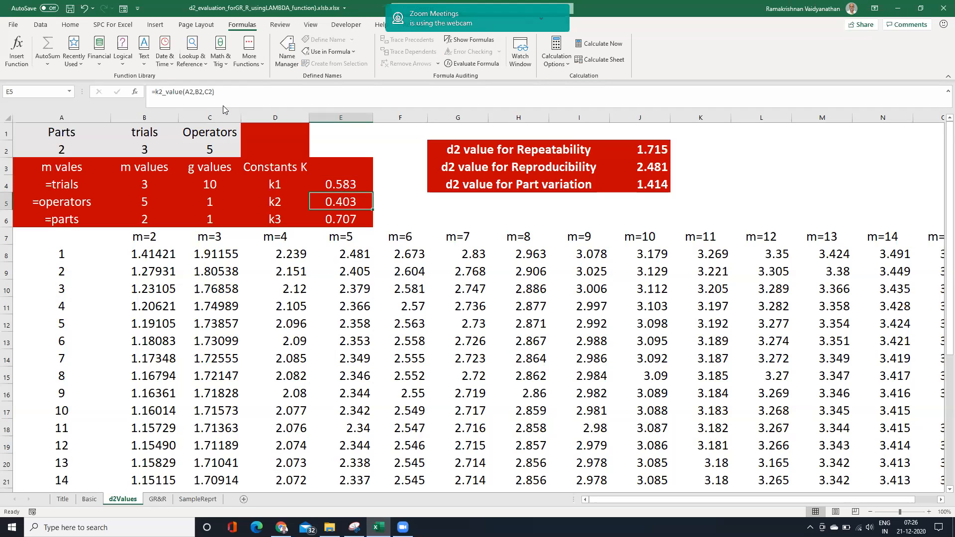
left_click(338, 219)
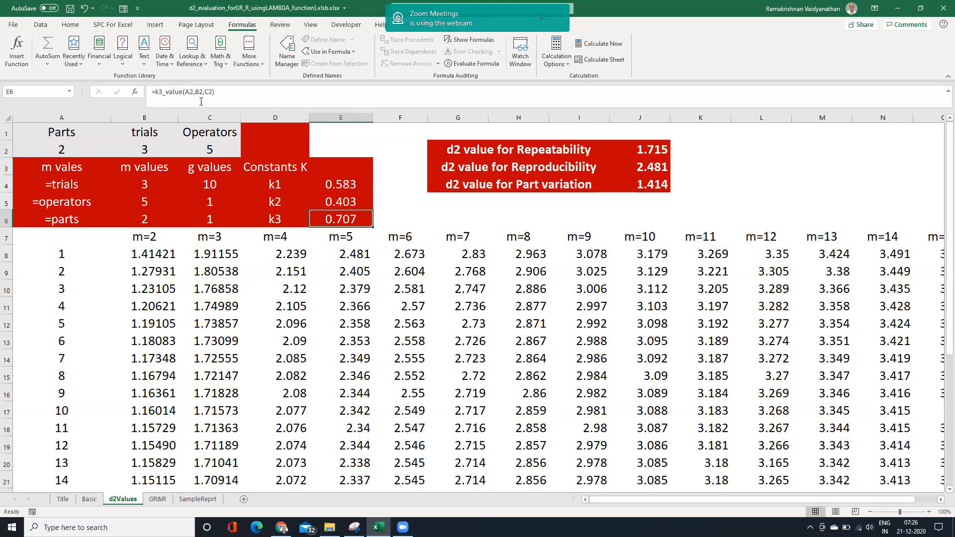
Try to set the trials value in B2 to 4 and cancel the entry.
double_click(144, 150)
key("BackSpace")
key("BackSpace")
key("BackSpace")
key("BackSpace")
key("BackSpace")
key("BackSpace")
key("BackSpace")
key("BackSpace")
key("BackSpace")
key("BackSpace")
key("BackSpace")
type("4")
key("Return")
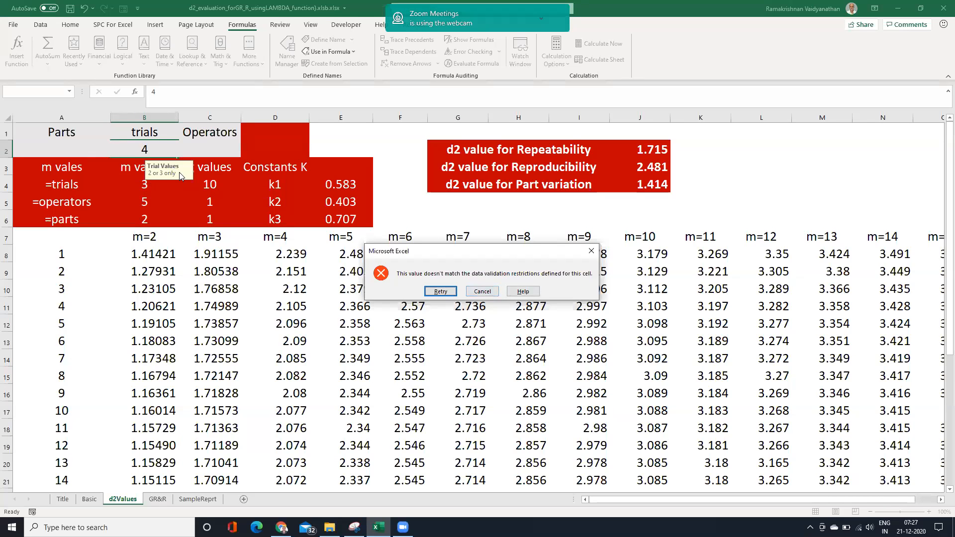
left_click(490, 293)
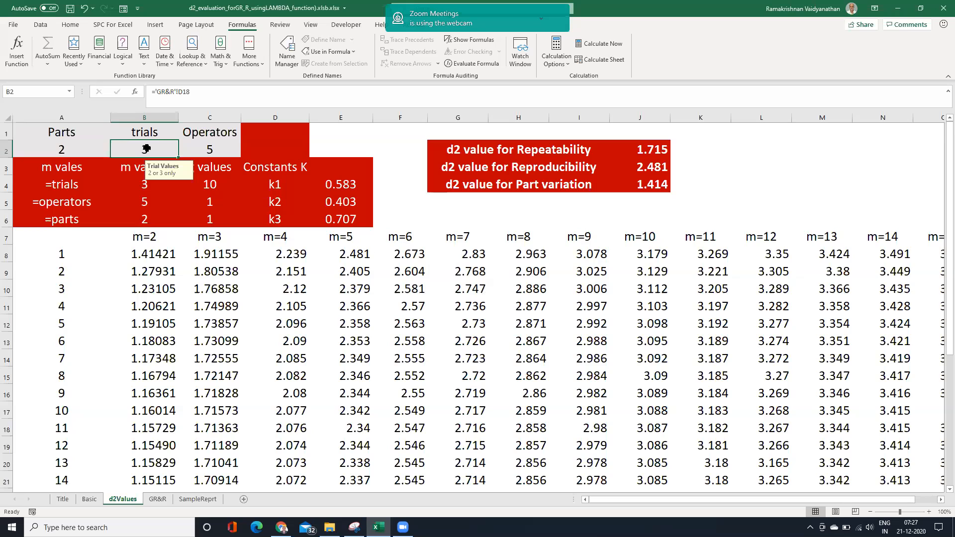
Test the trials cell B2 with a value of 2, and change it to 3.
type("2")
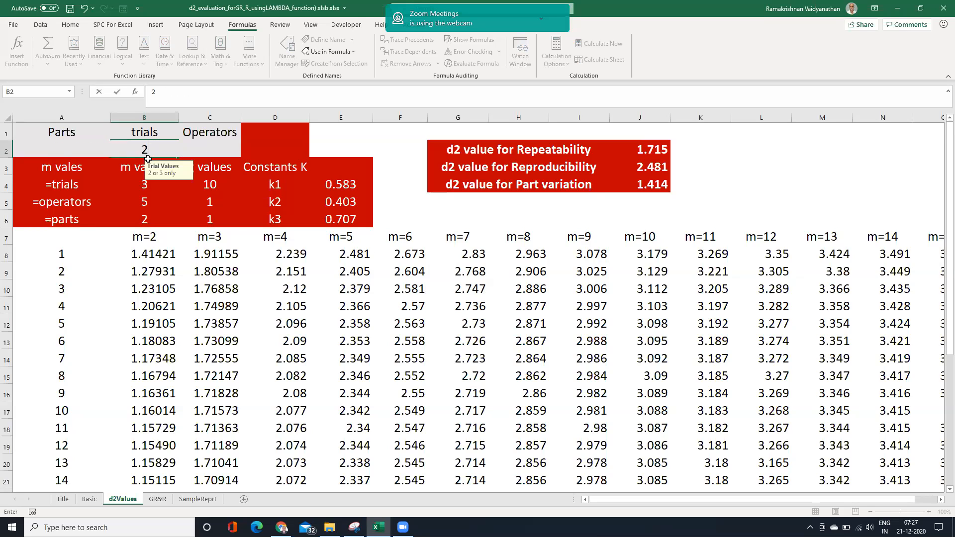
key("Return")
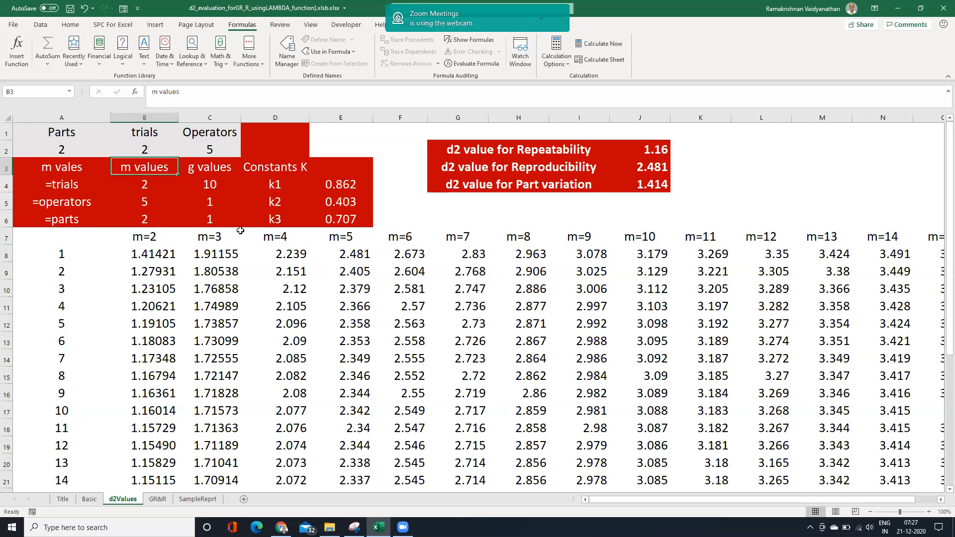
left_click(142, 149)
type("3")
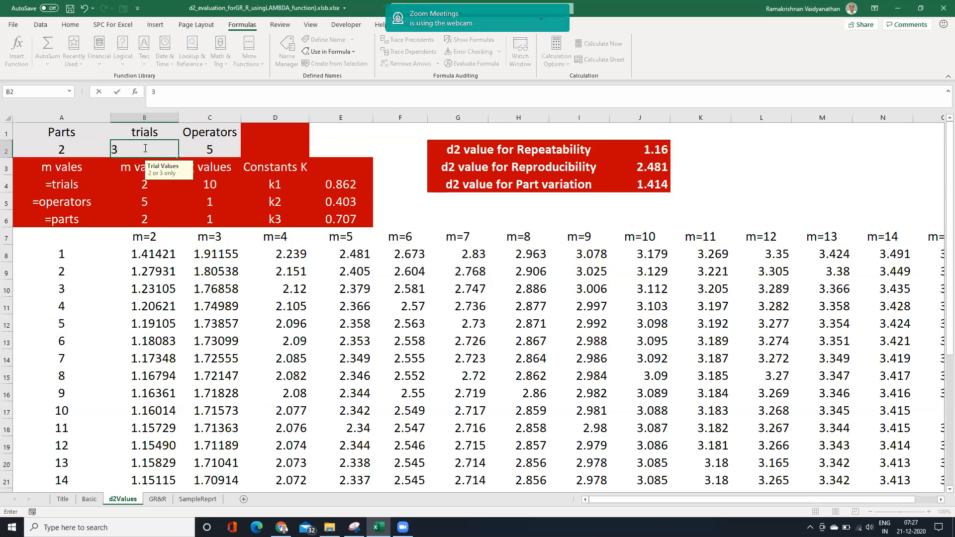
Set the parts value in A2 to 3.
left_click(61, 147)
type("3")
key("Return")
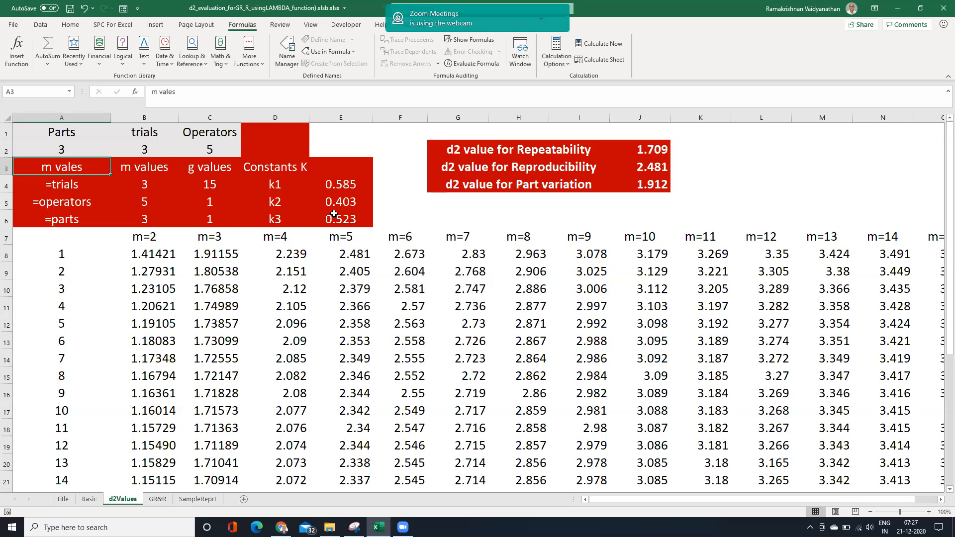
Test the operators cell C2 with a value of 6, cancel that entry, and enter 4 instead.
left_click(215, 148)
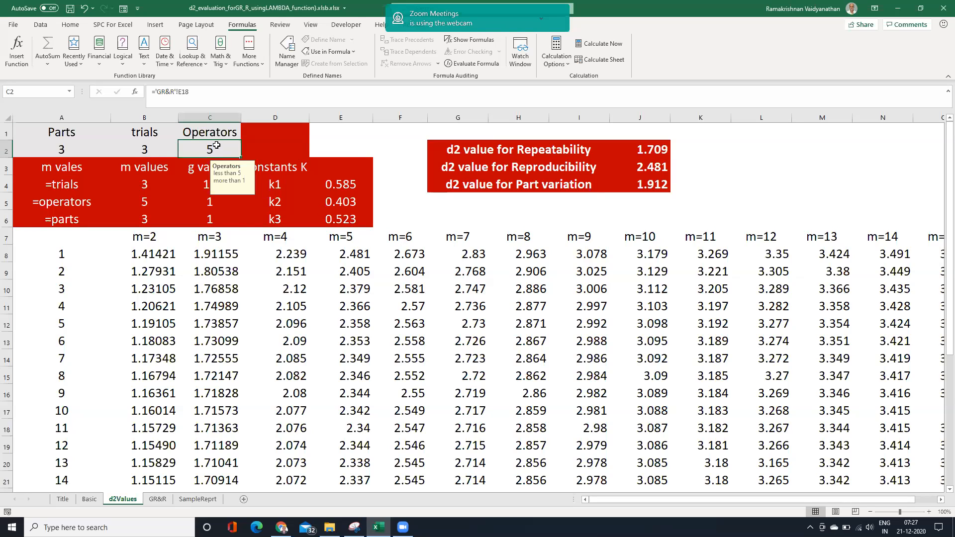
type("6")
key("Return")
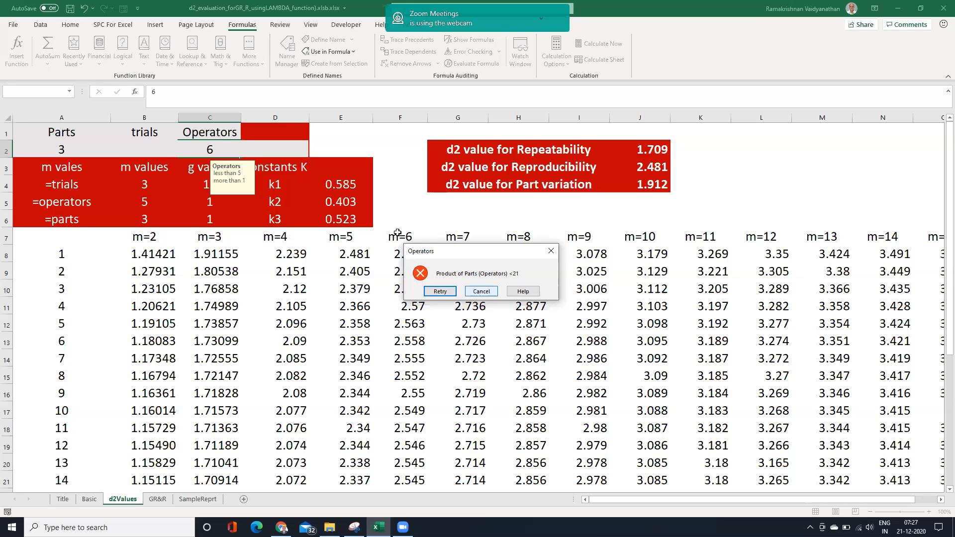
key("Tab")
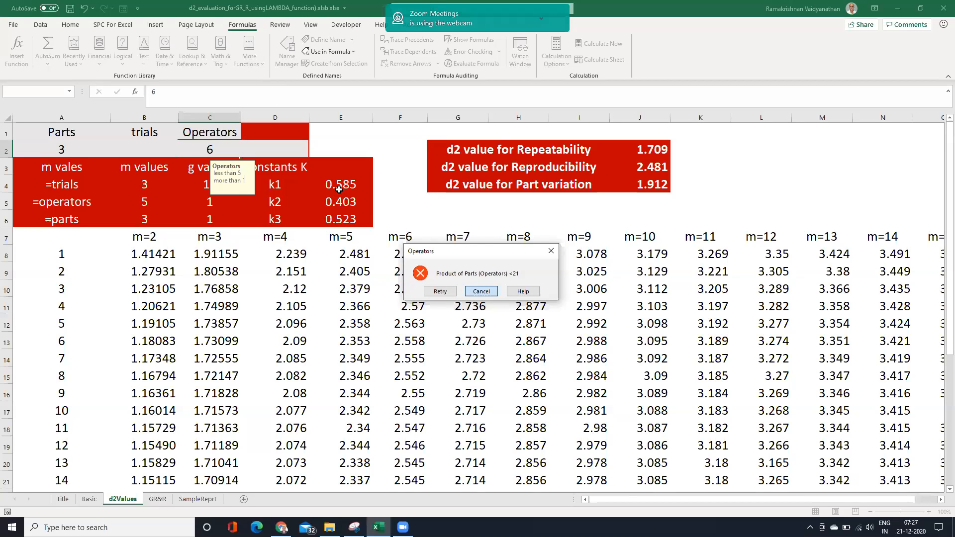
key("Return")
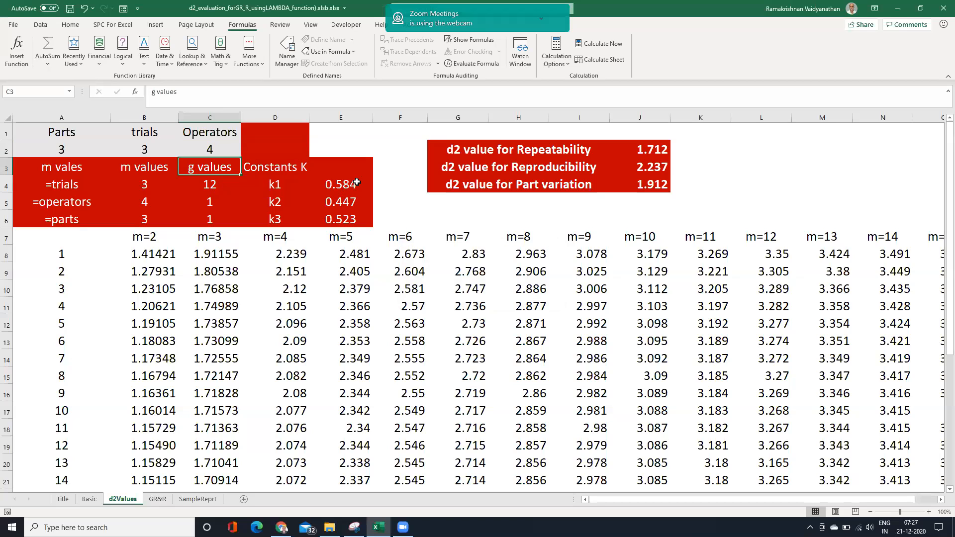
Set the operators value in C2 to 5 and the parts value in A2 to 2.
left_click(334, 178)
left_click(214, 150)
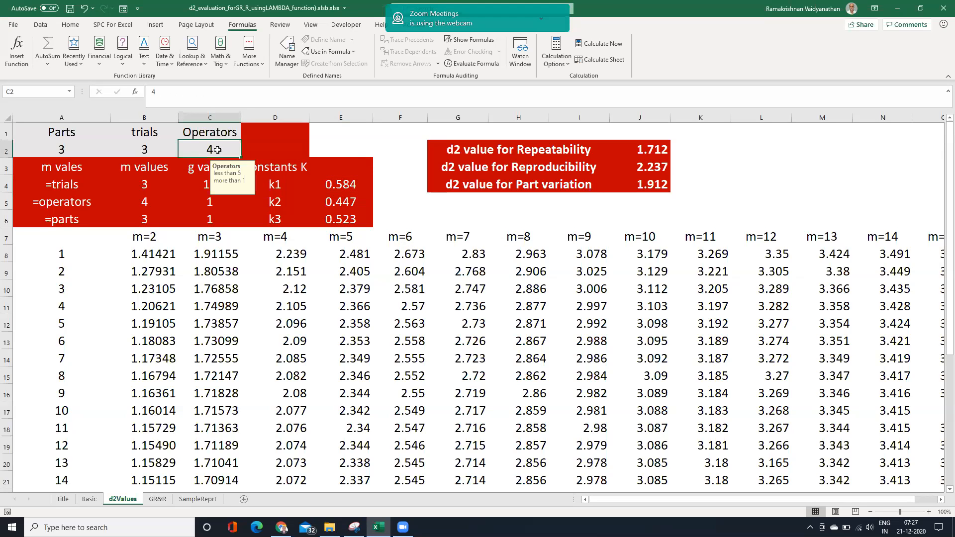
type("5")
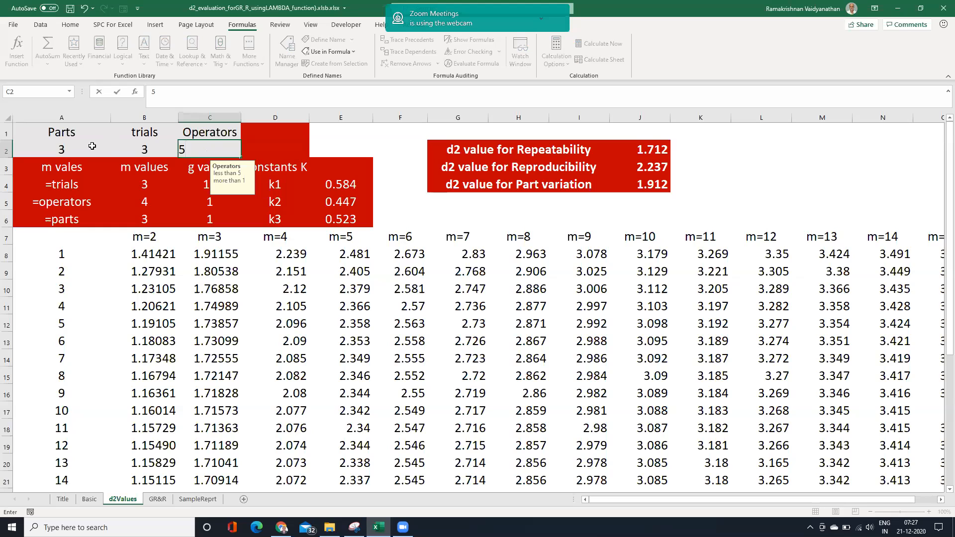
left_click(92, 146)
type("2")
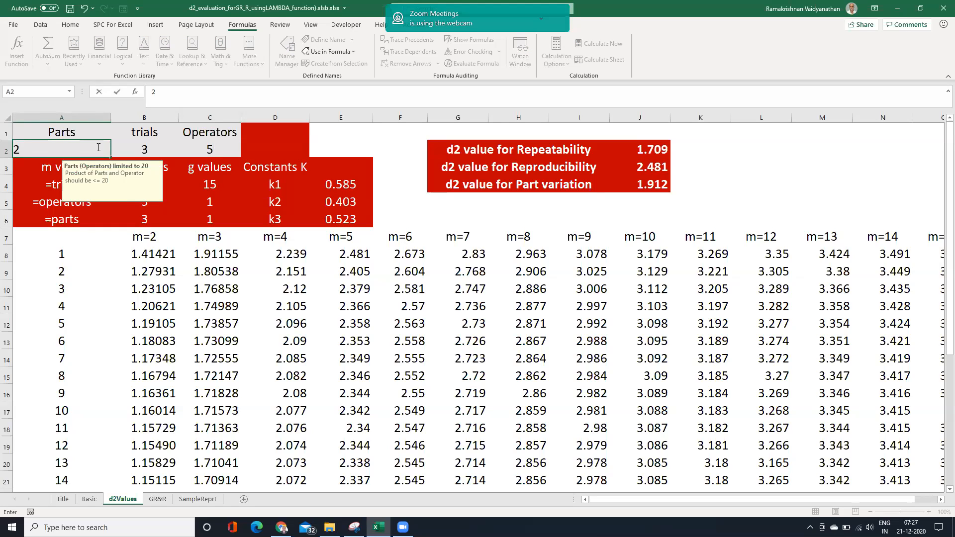
key("Return")
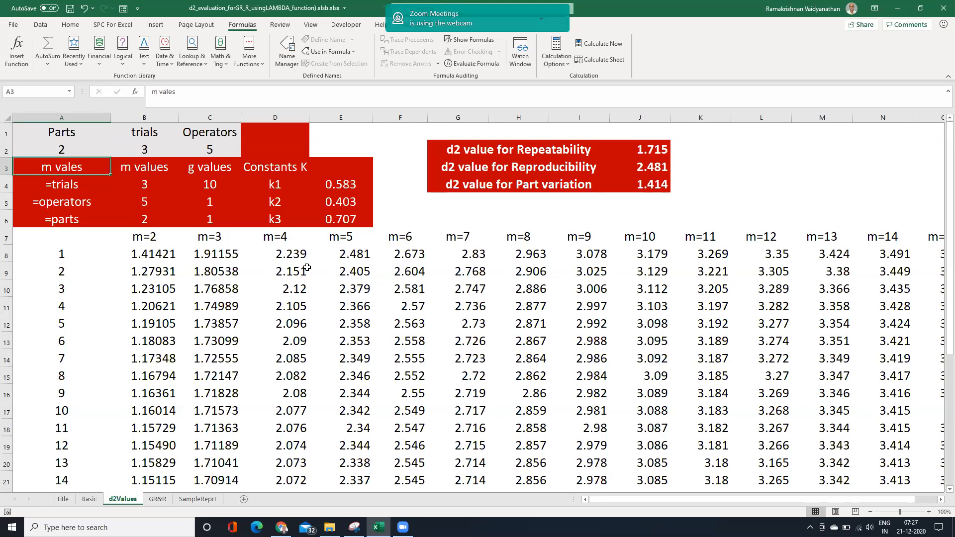
On the GR&R sheet, examine the Alpha measurements for both parts, the Avg(Avg) formula in D2, and the formula texts in D15 and D16.
left_click(158, 500)
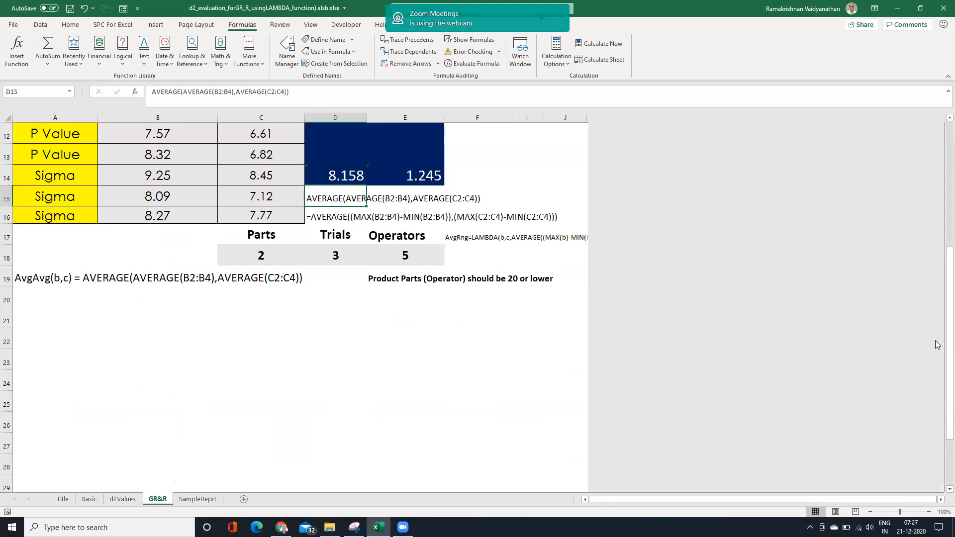
left_click_drag(949, 301, 949, 126)
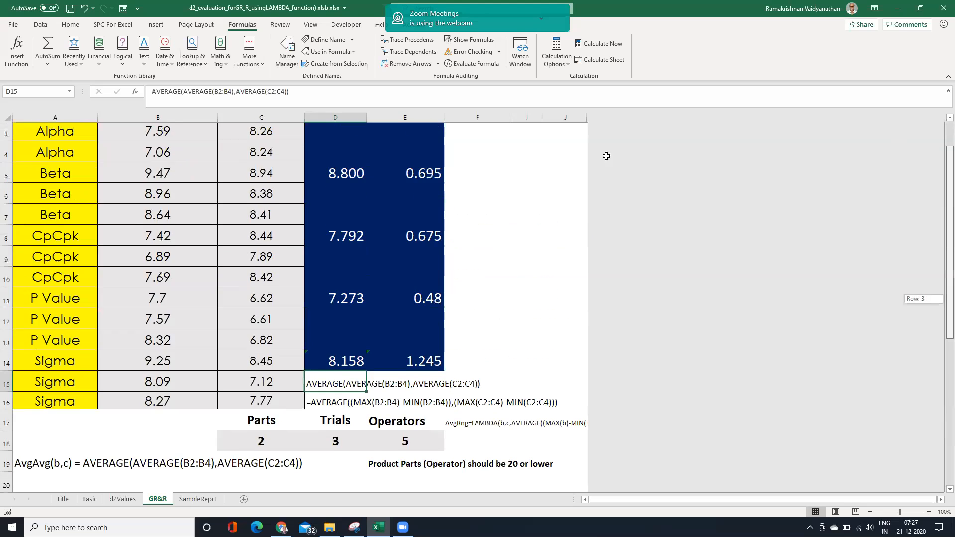
scroll(347, 152, "up", 1)
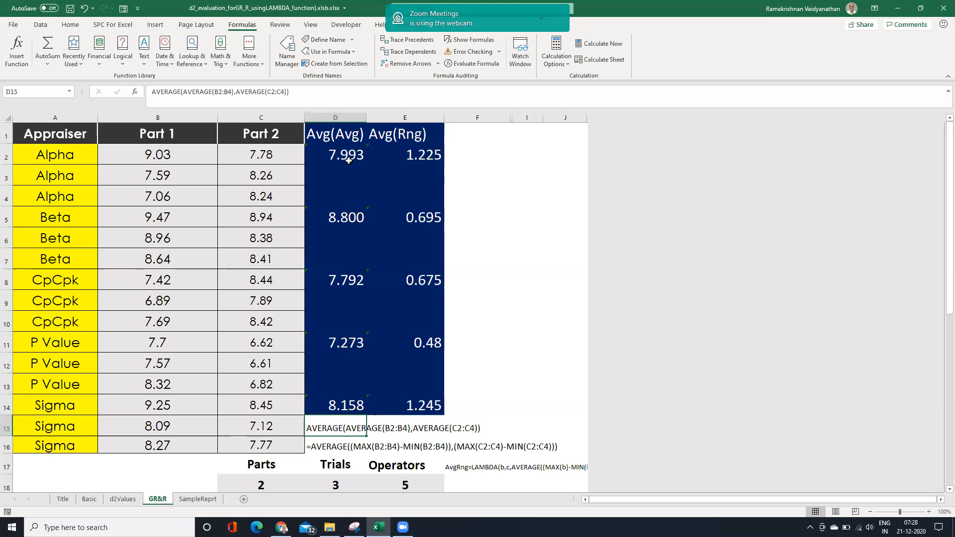
left_click_drag(177, 150, 170, 196)
left_click_drag(269, 155, 260, 193)
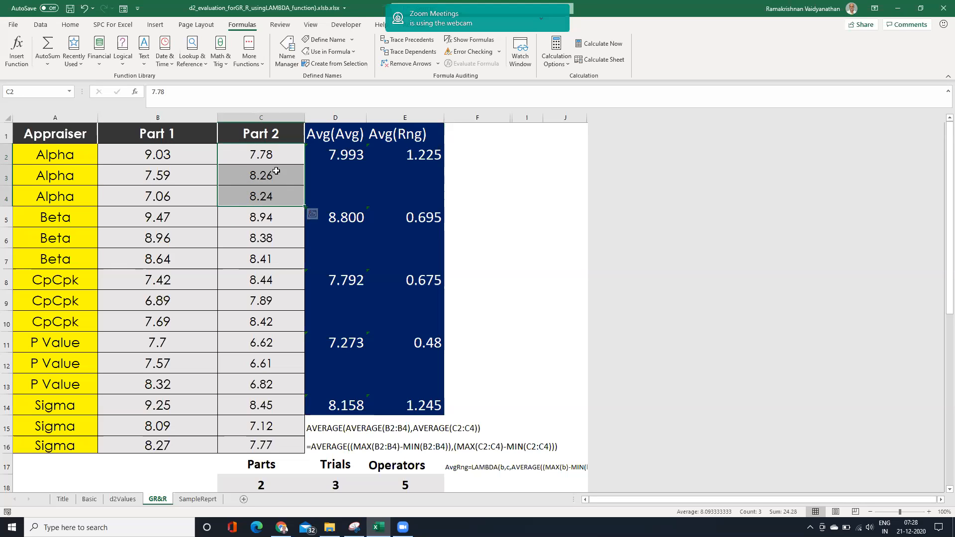
left_click(339, 153)
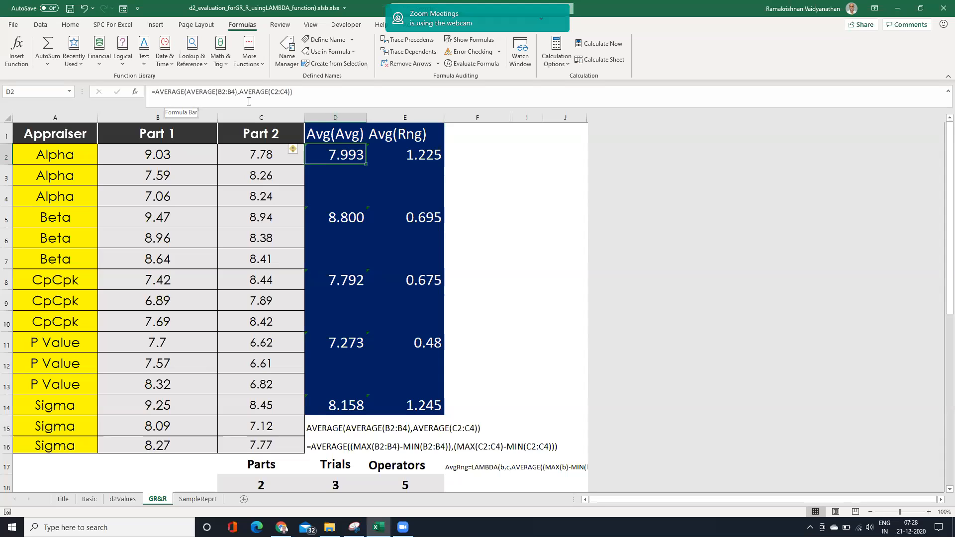
left_click(326, 428)
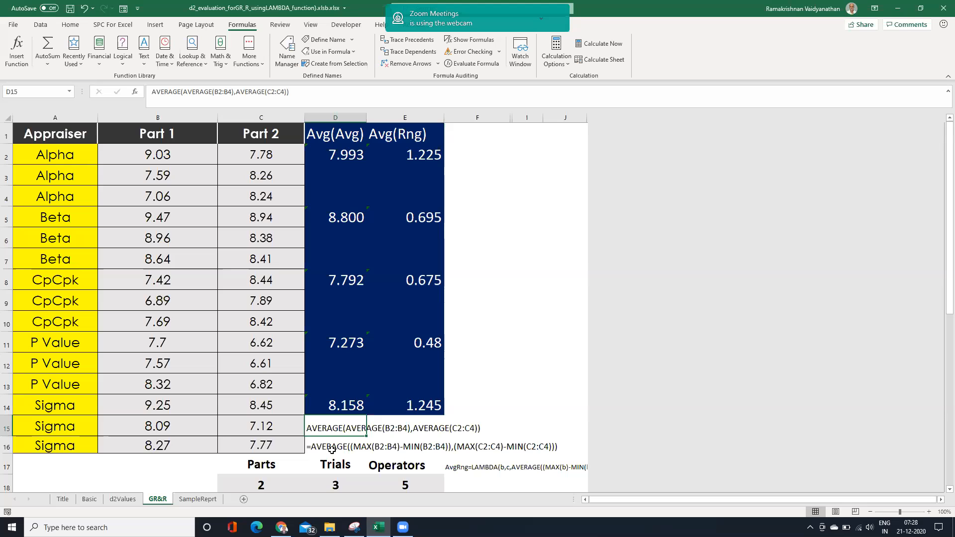
left_click(332, 450)
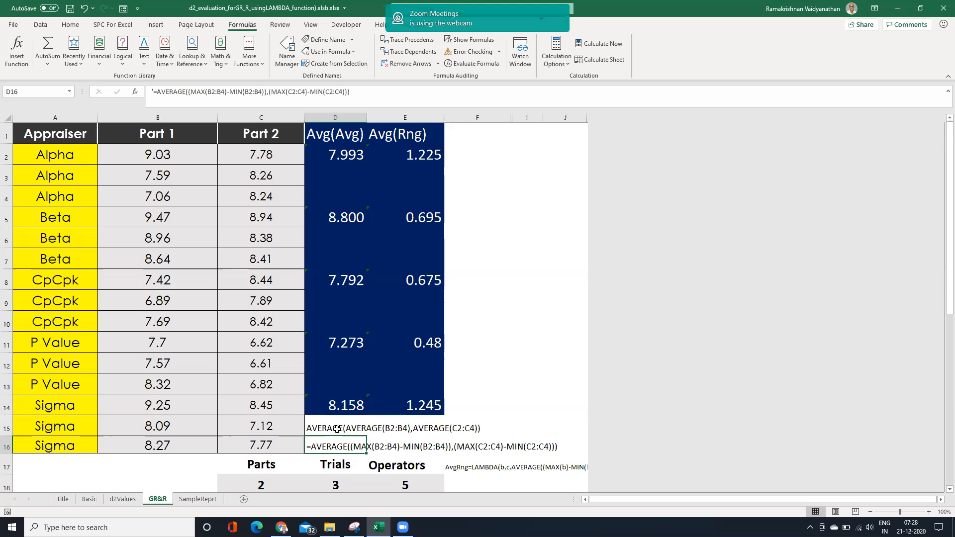
Prefix the formula text in D15 with '=LAMBDA(b,c, so it stays as text with parameters b and c.
left_click(337, 429)
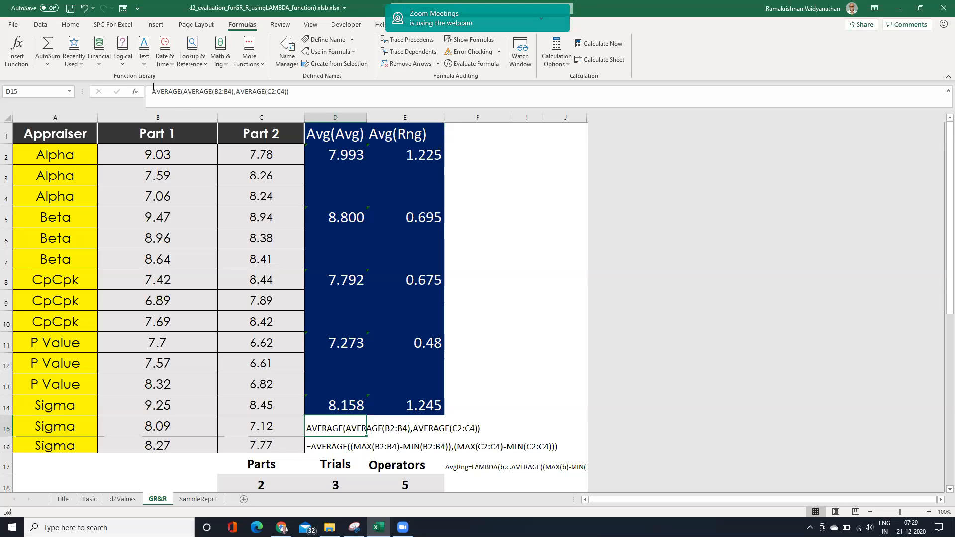
key("F2")
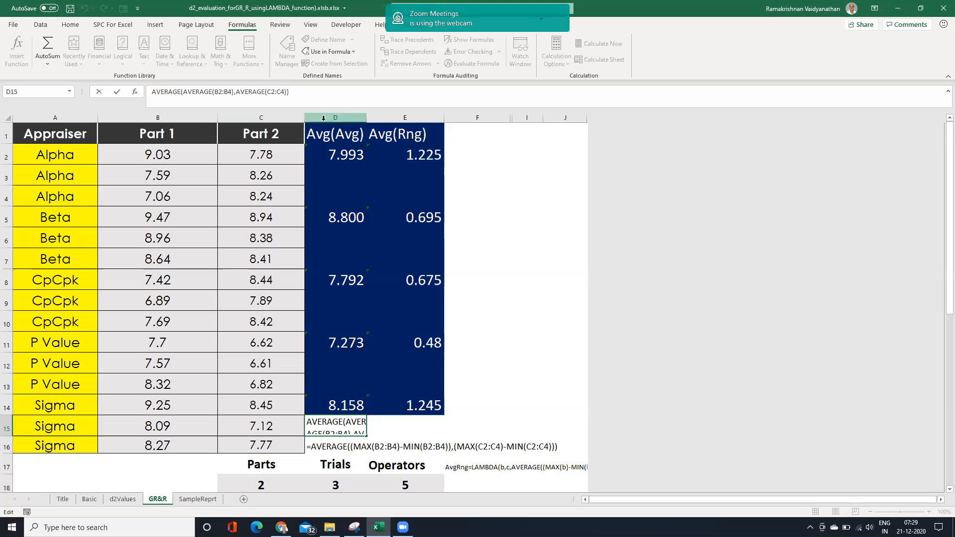
type("'")
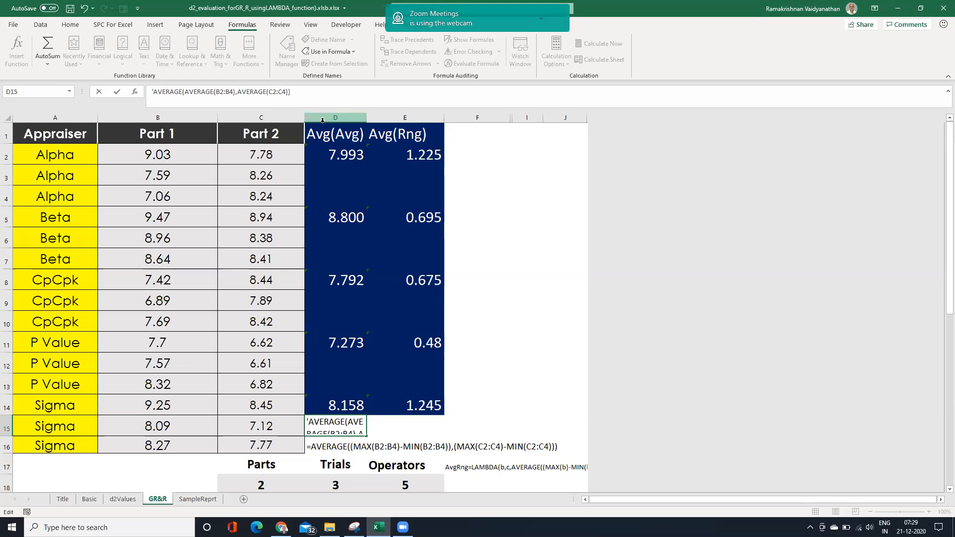
type("=LAMBDA(")
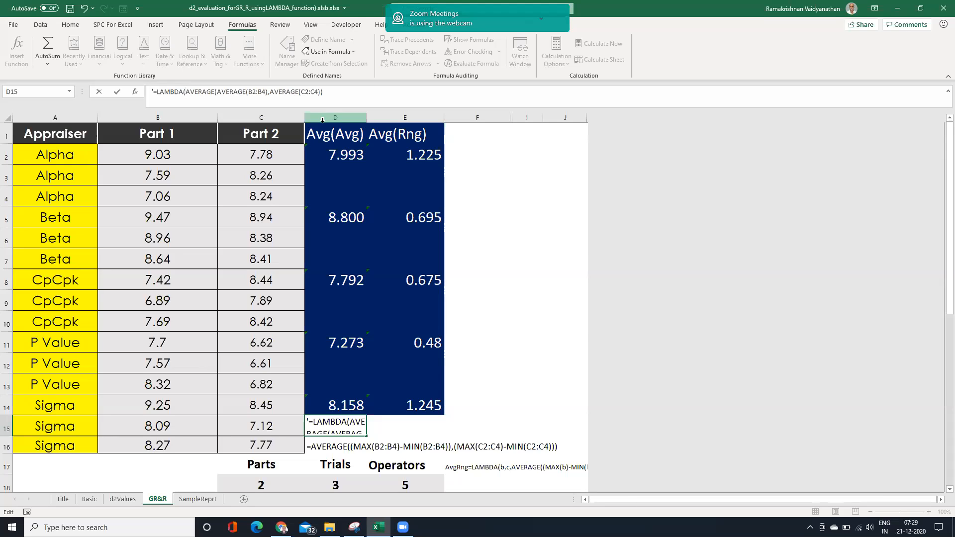
type("b,c,")
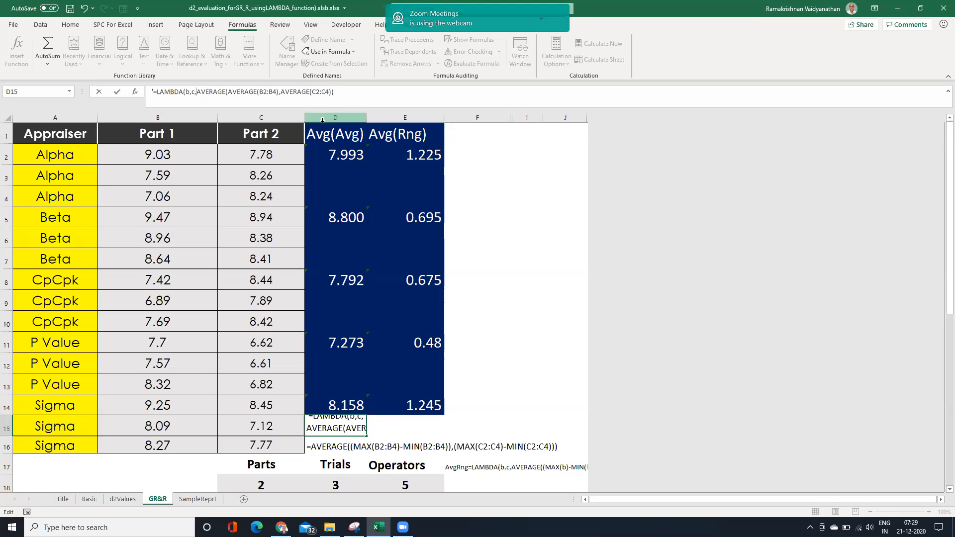
In D15, replace the ranges B2:B4 and C2:C4 with b and c, and add the closing parenthesis of the LAMBDA.
left_click_drag(260, 91, 275, 91)
type("b")
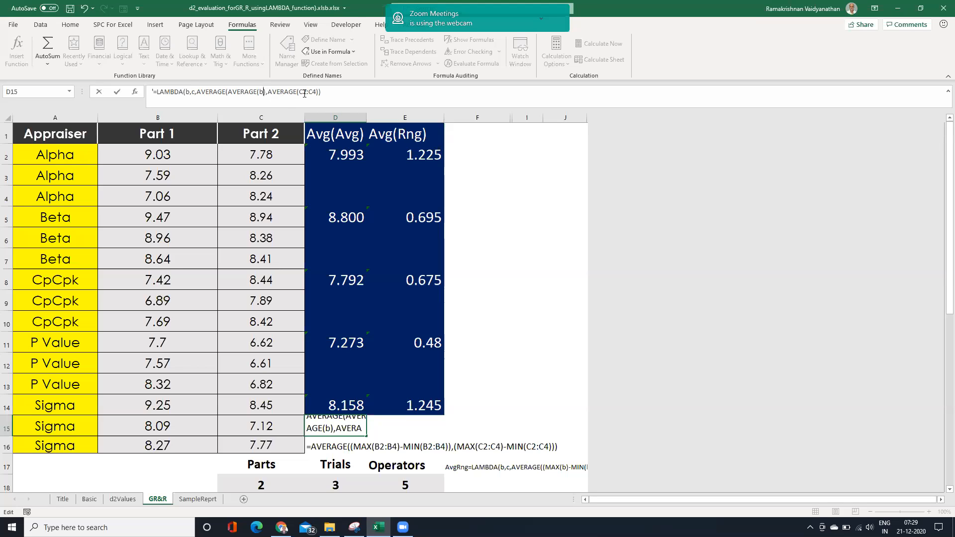
left_click_drag(299, 91, 316, 90)
type("c")
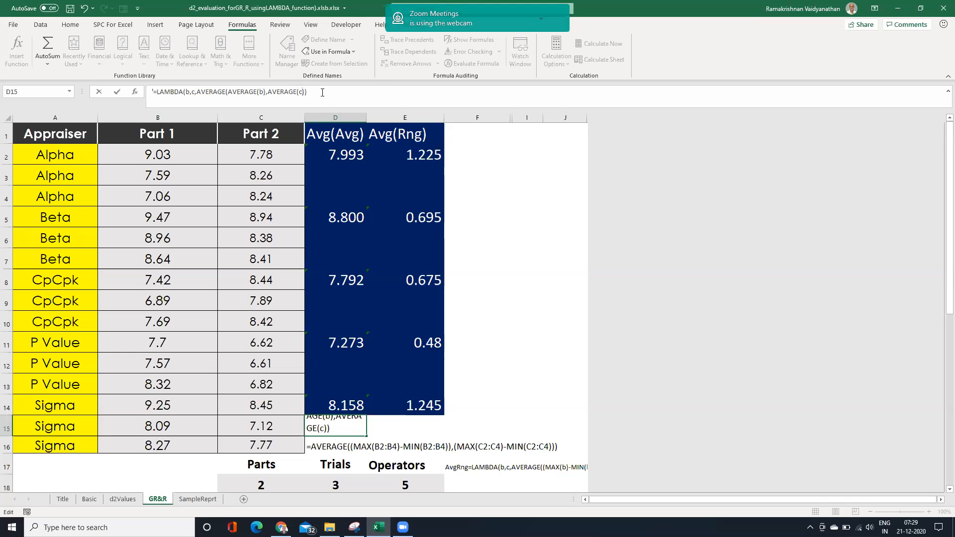
type(")")
key("Return")
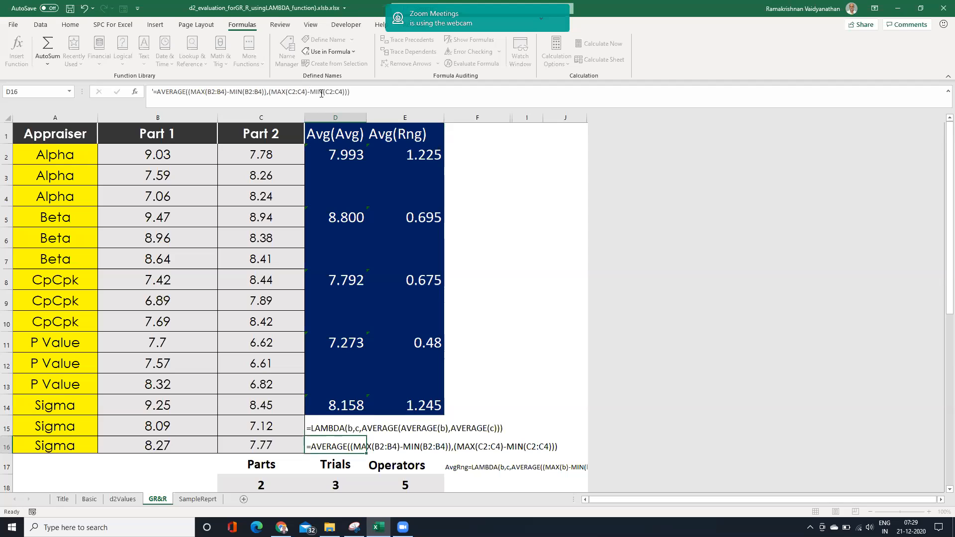
Copy the LAMBDA formula text from D15 without its leading apostrophe.
left_click(333, 428)
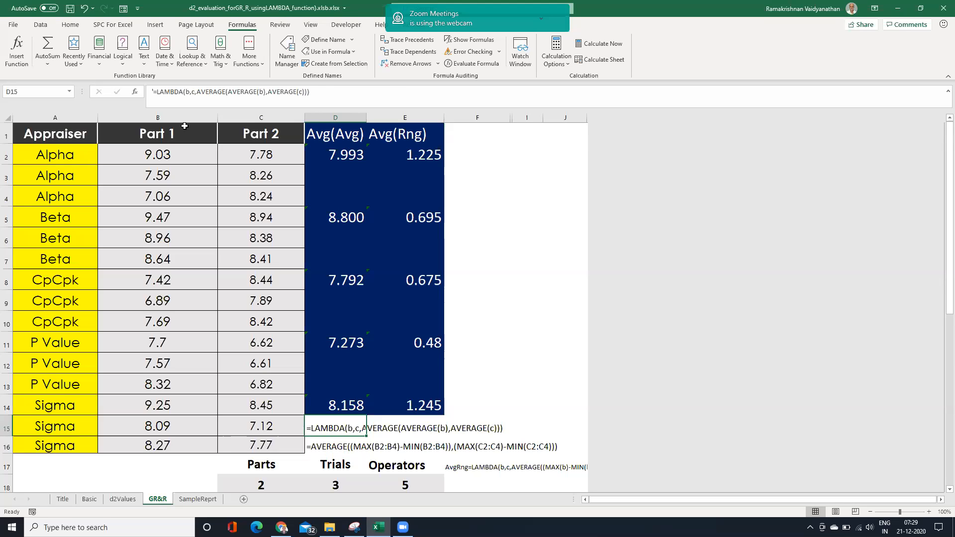
left_click_drag(163, 90, 158, 90)
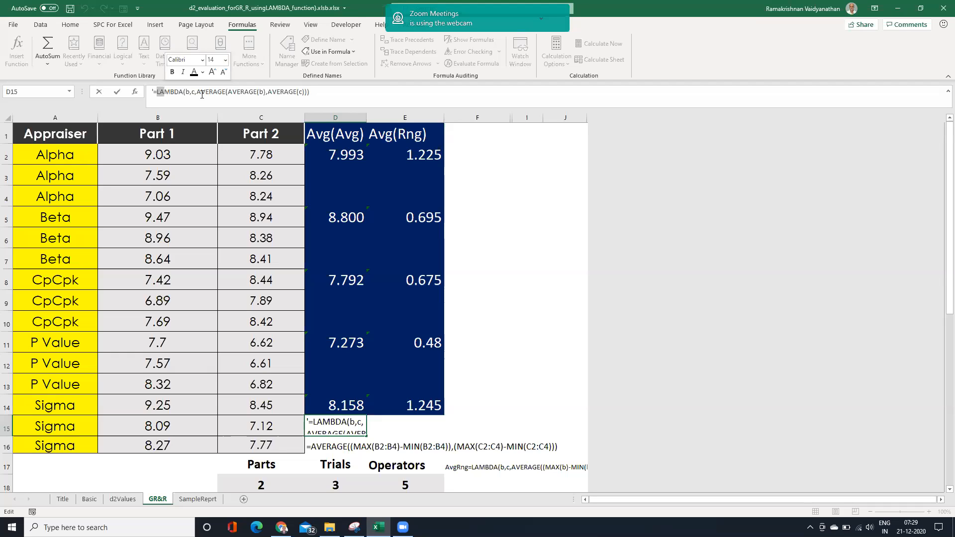
left_click(321, 94, "shift")
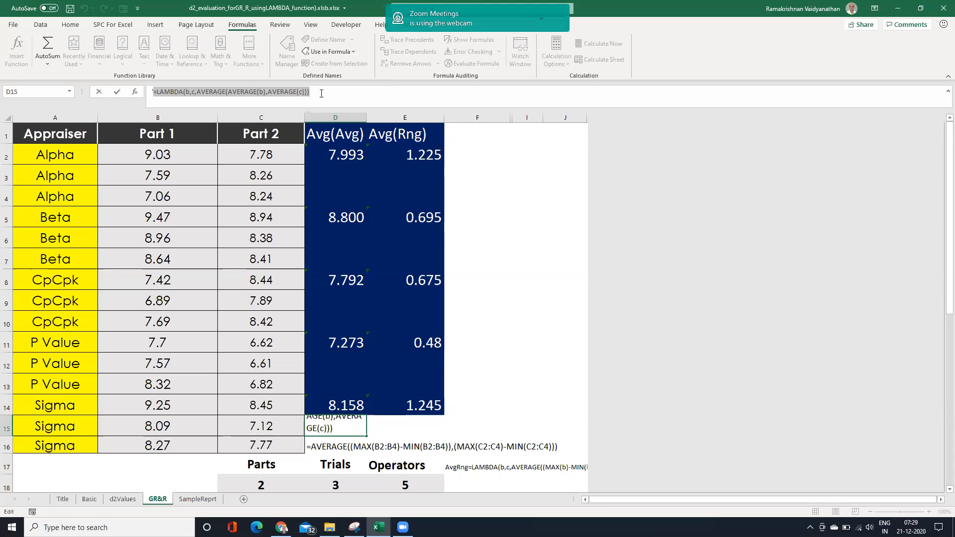
left_click(513, 237)
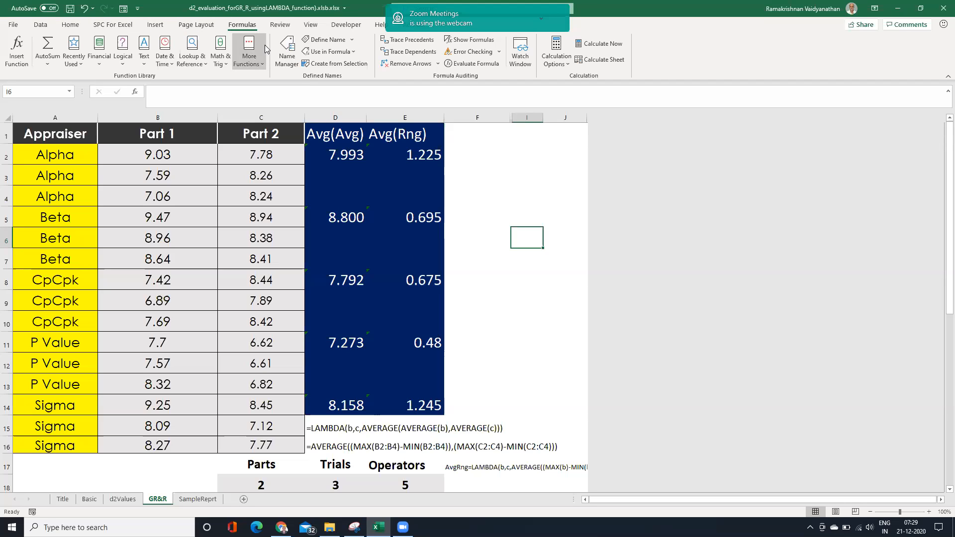
Start a new workbook-scoped defined name called AvgAvg1.
left_click(288, 56)
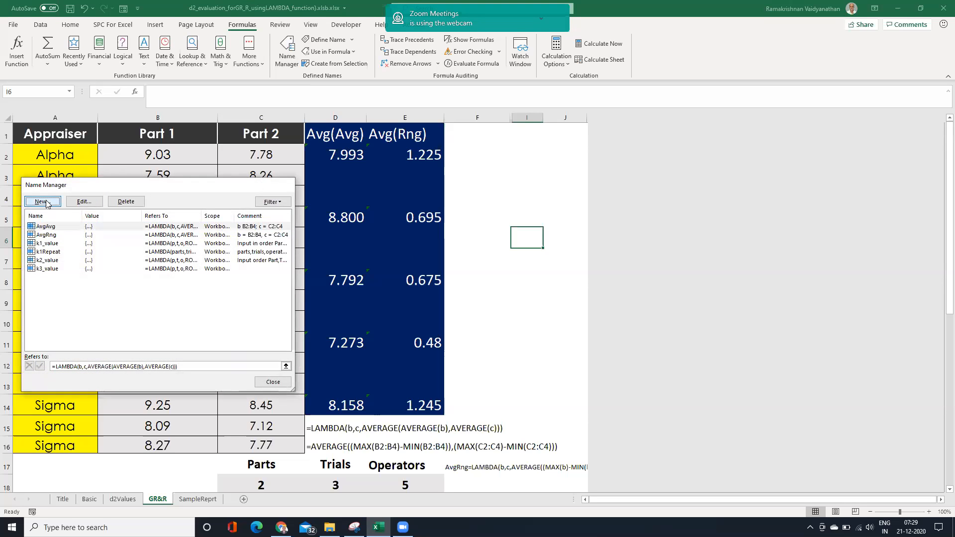
key("Escape")
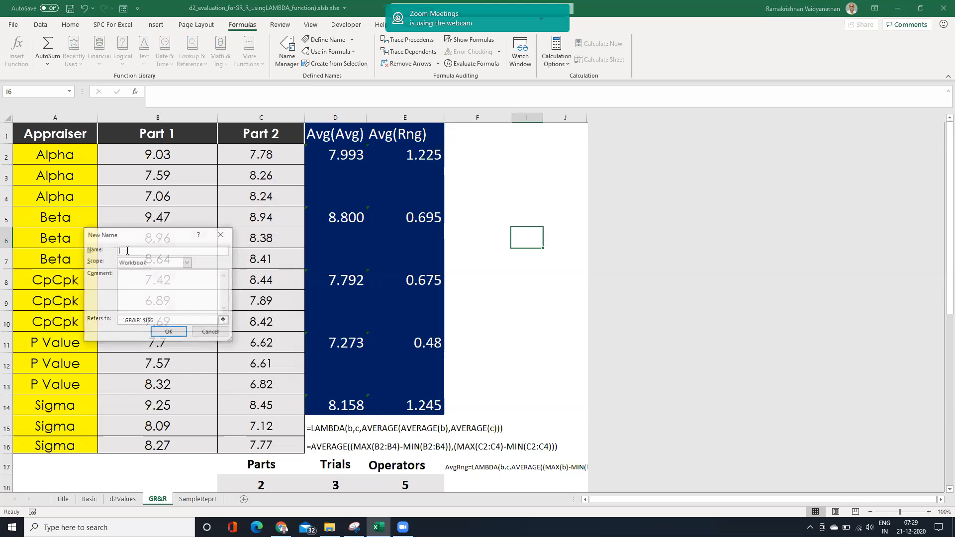
left_click(127, 251)
type("Avg")
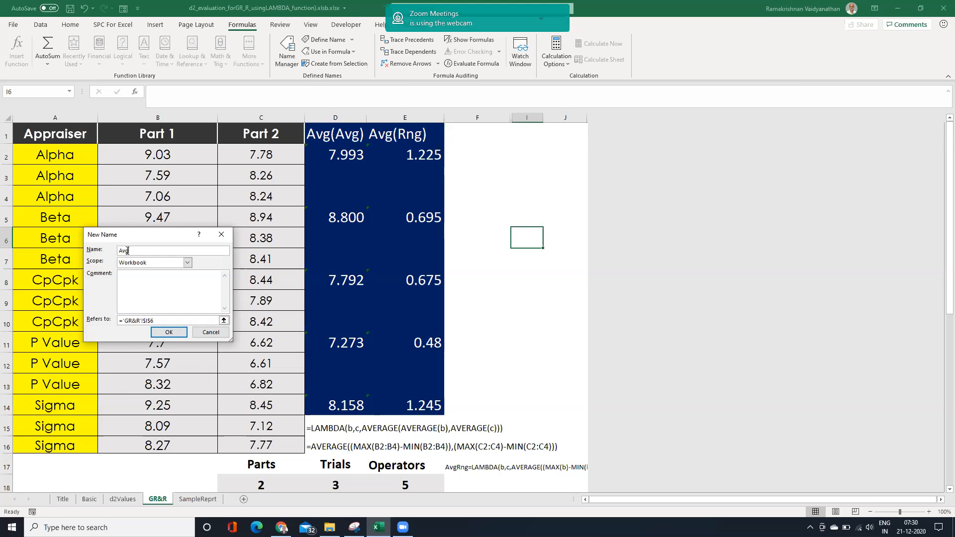
type("Avg1")
Paste the copied LAMBDA as the name's reference, add the comment b,c, and save the new name.
left_click(166, 321)
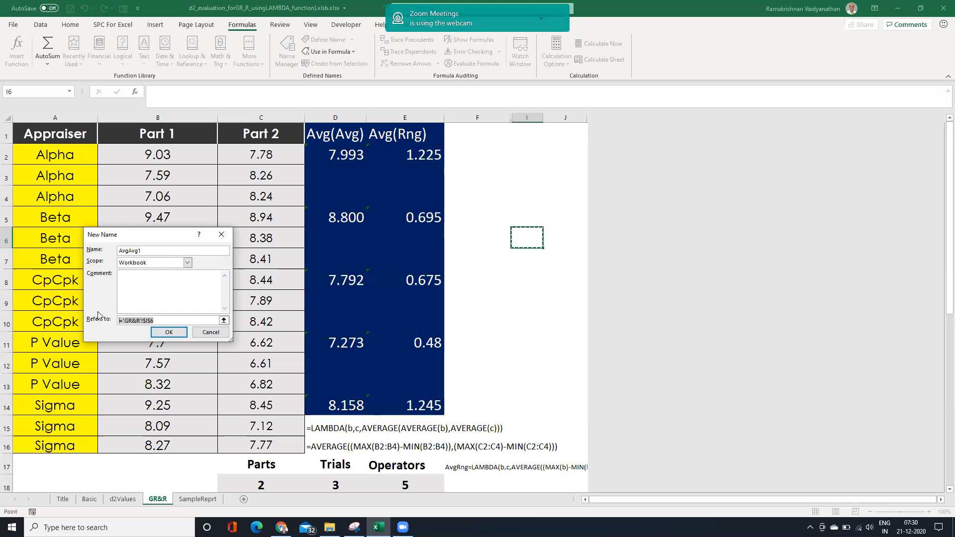
key("ctrl+v")
left_click(147, 285)
type("b,c")
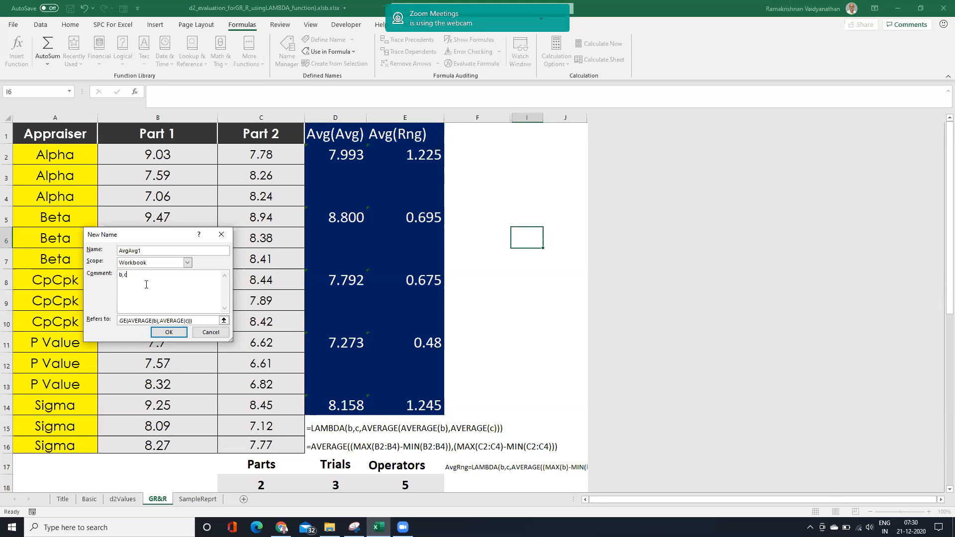
left_click(174, 337)
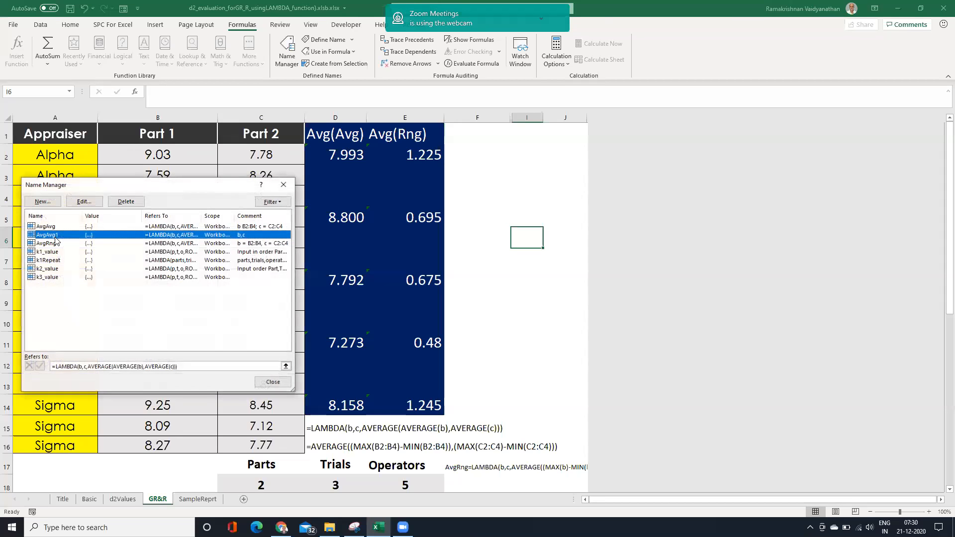
left_click(275, 384)
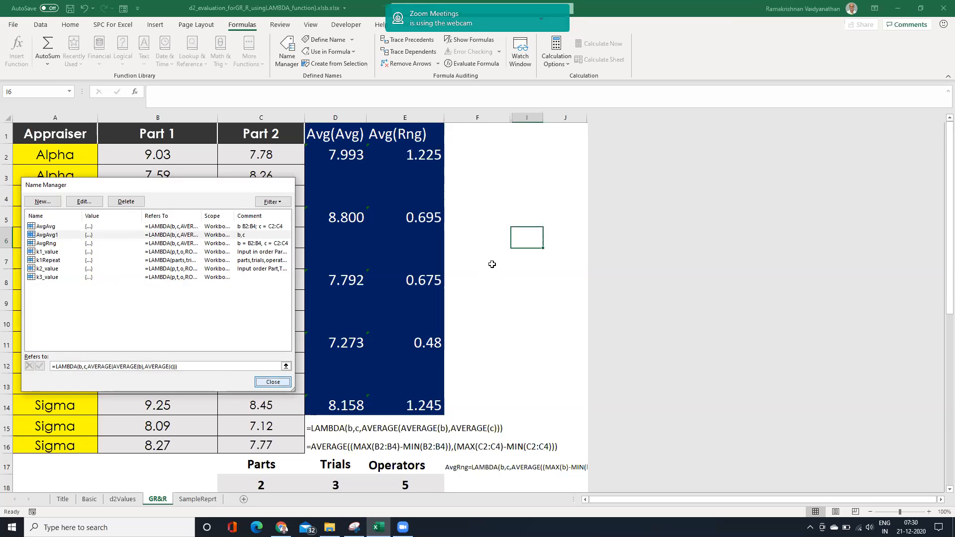
Make the LAMBDA text in D15 a live formula without its apostrophe and call it with the arguments B2:B4 and C2:C4.
left_click(327, 429)
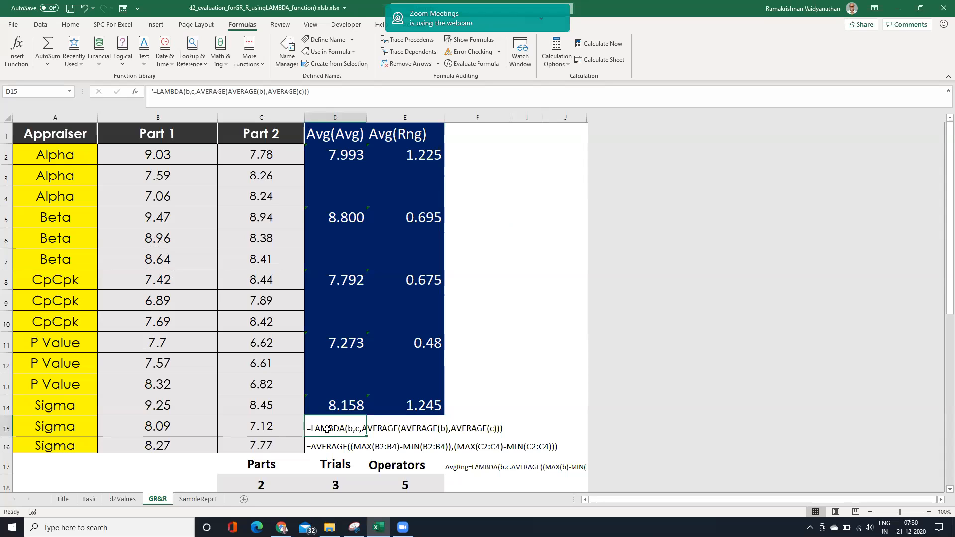
left_click(152, 90)
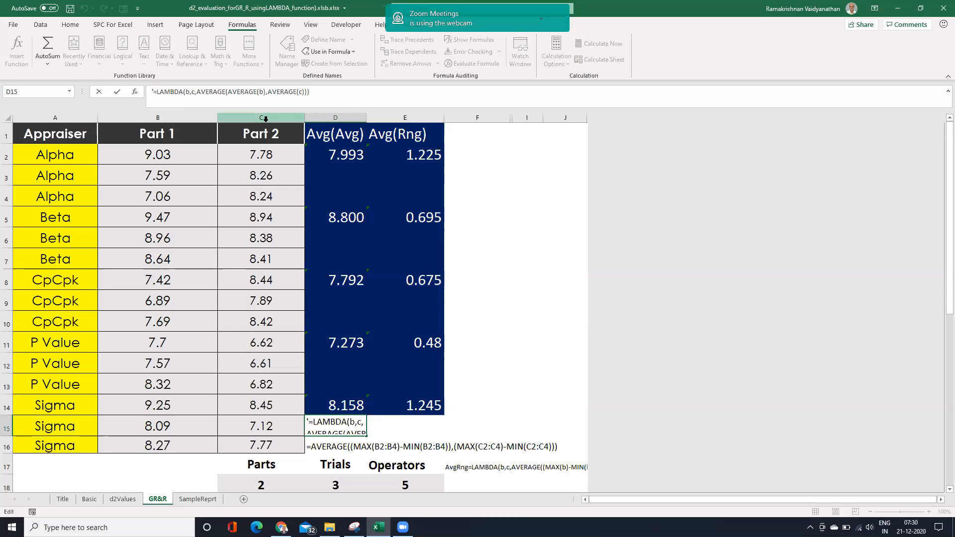
key("Delete")
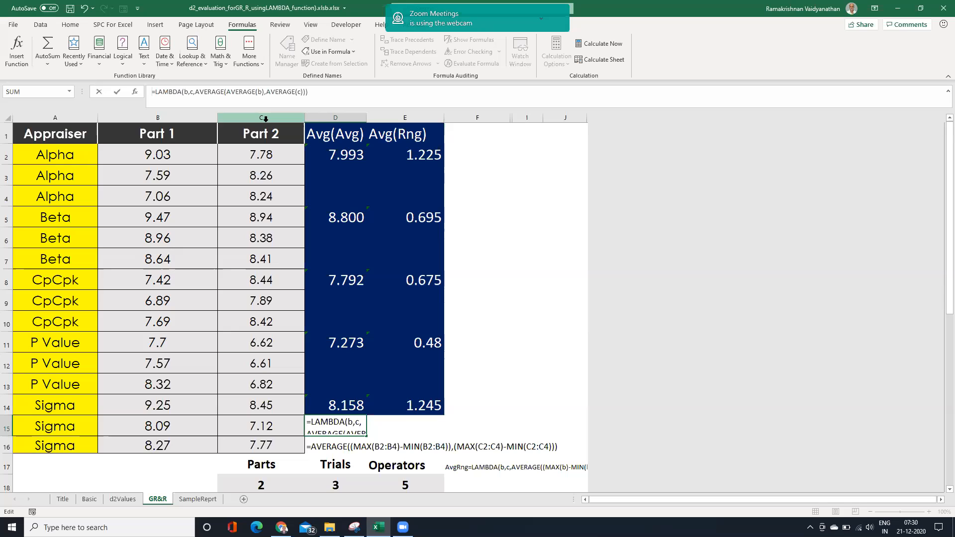
left_click(324, 91)
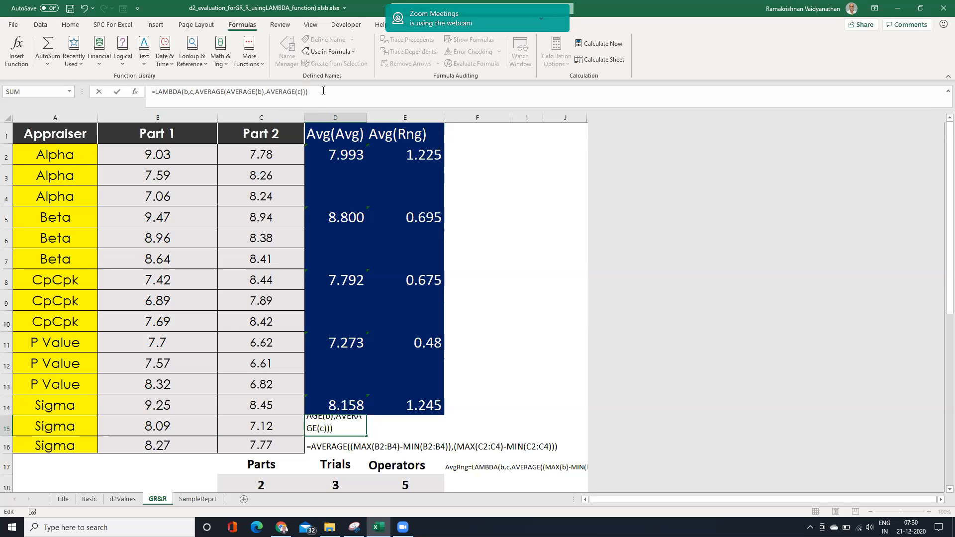
type("(")
left_click_drag(156, 155, 159, 193)
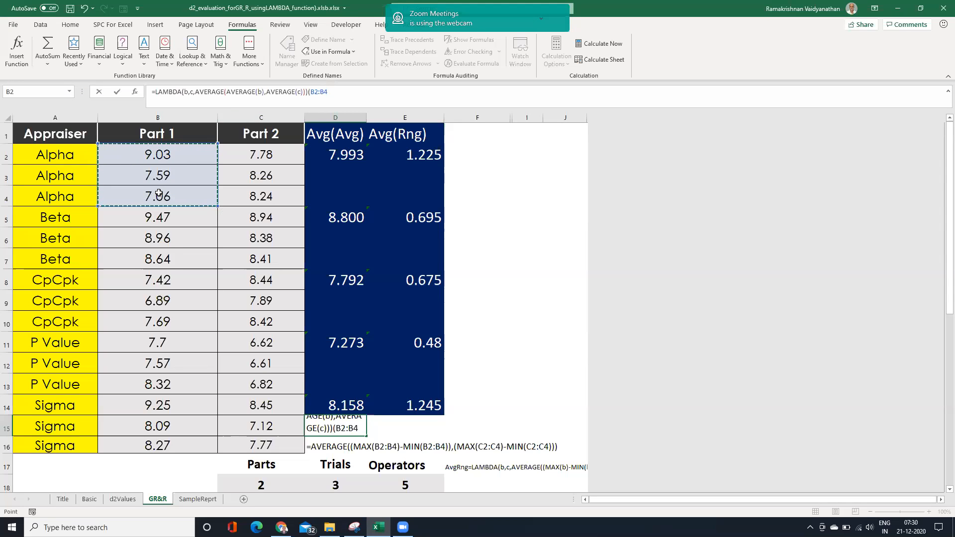
type(",")
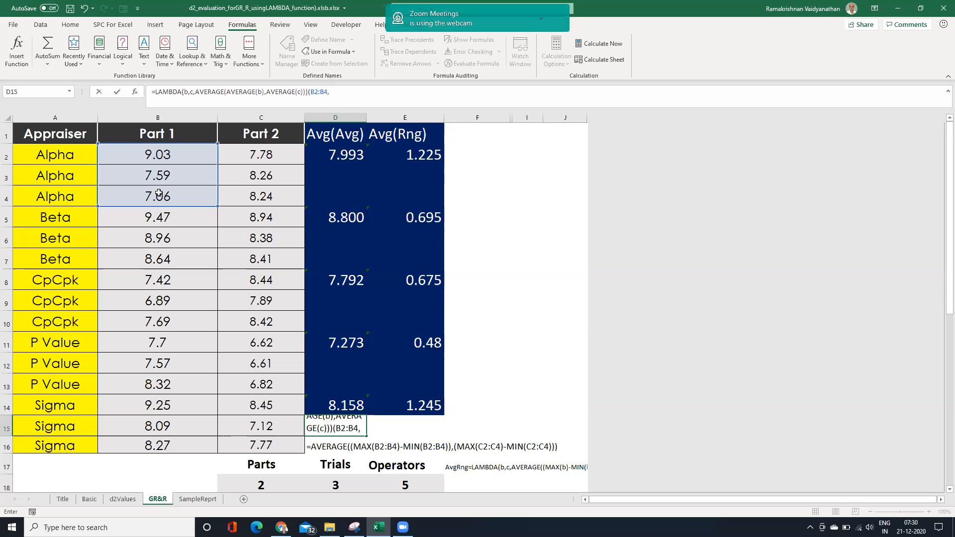
left_click_drag(258, 154, 248, 193)
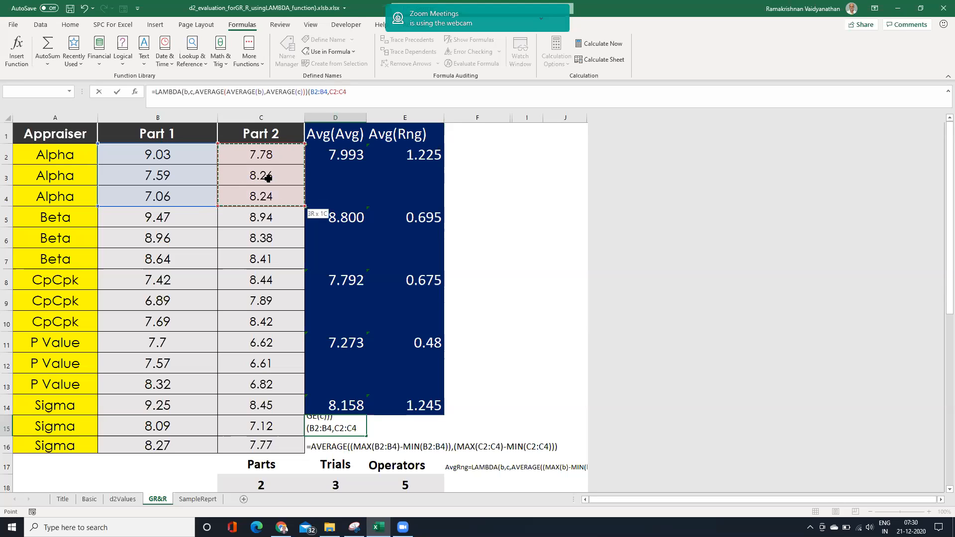
key("Return")
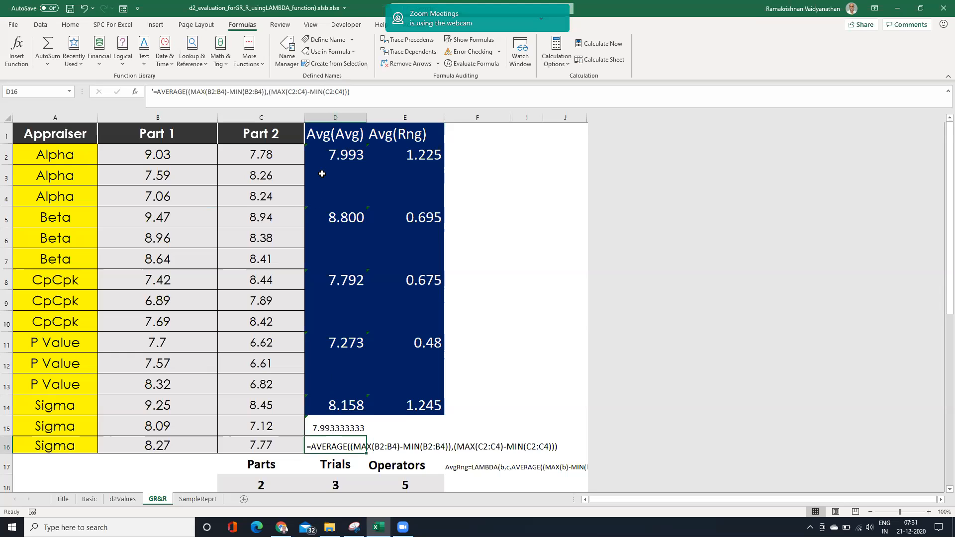
Replace the AVERAGE formula in D2 with a formula that starts with the named function AvgAvg1.
left_click(351, 153)
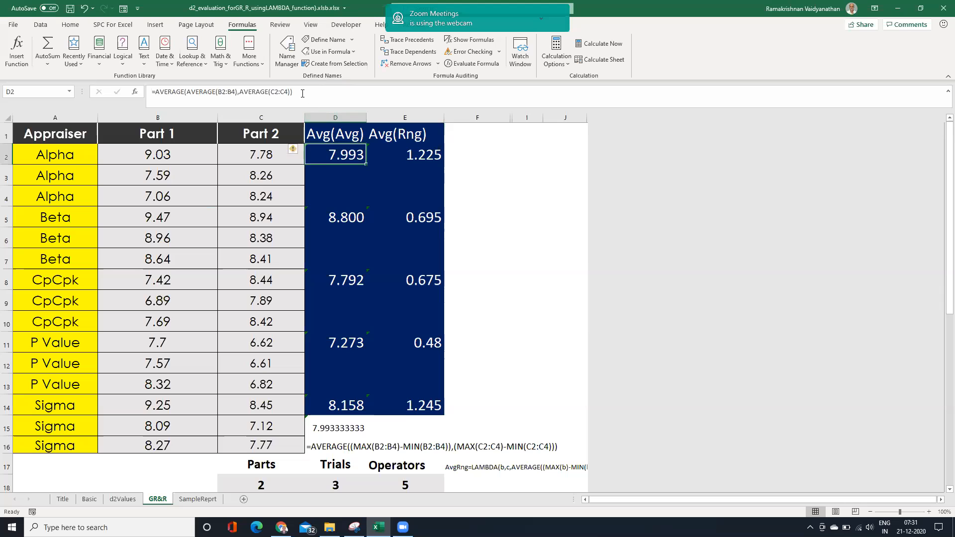
key("F2")
triple_click(213, 101)
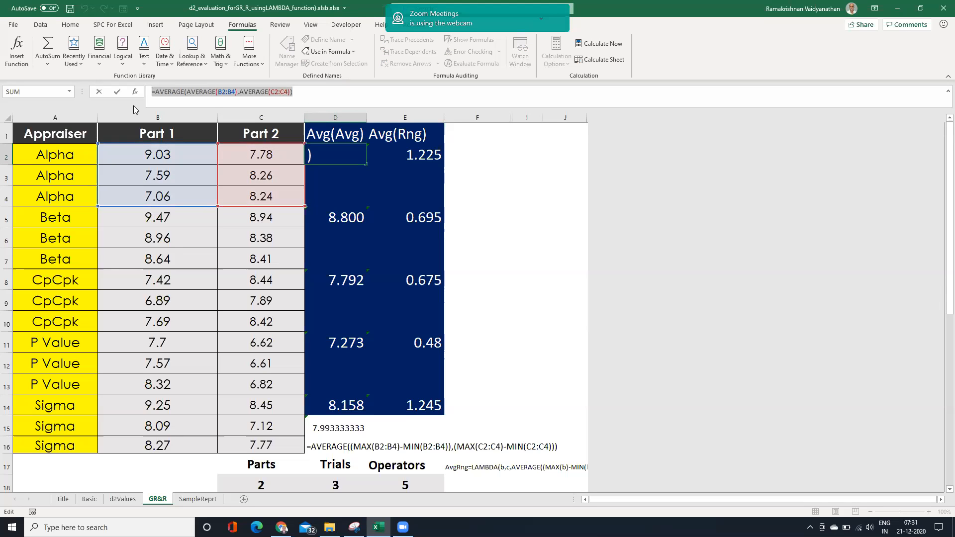
type("=A")
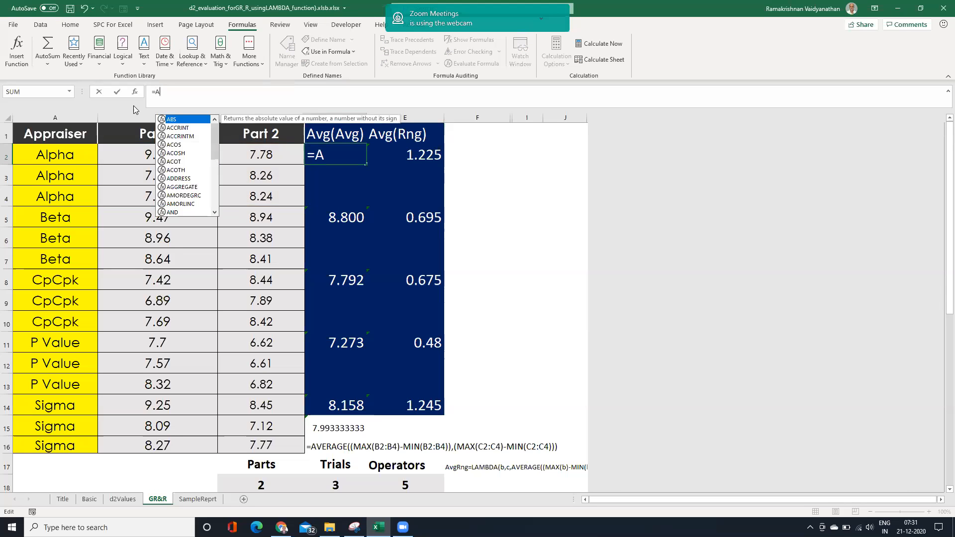
type("v")
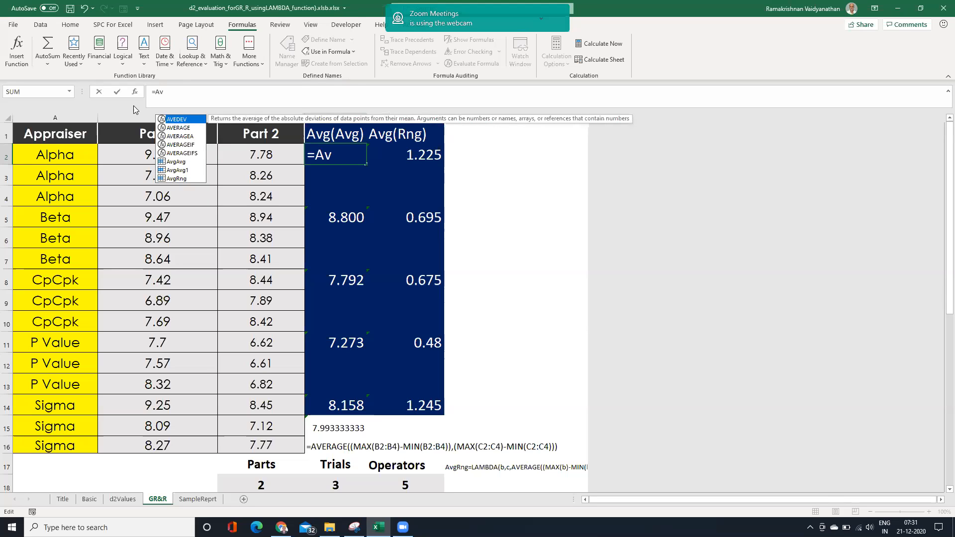
type("g")
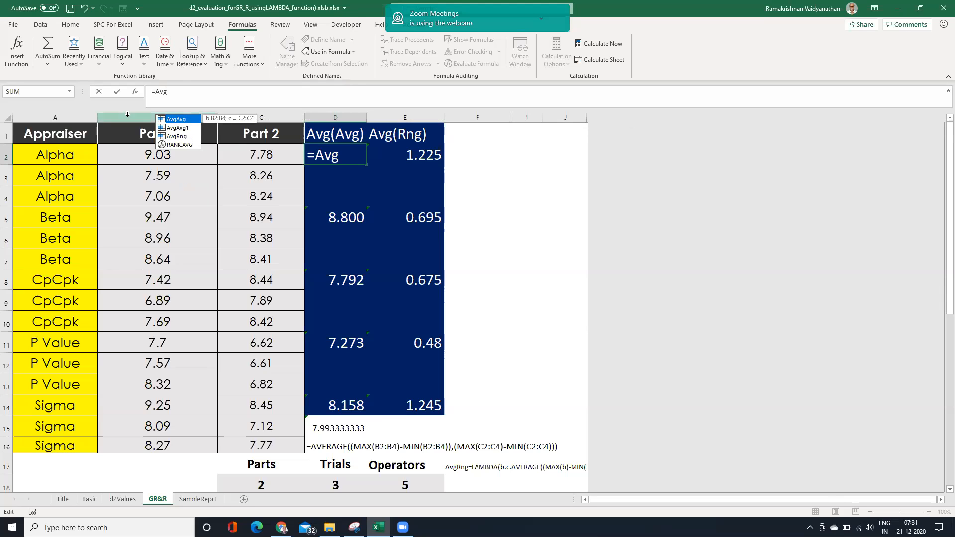
left_click(186, 128)
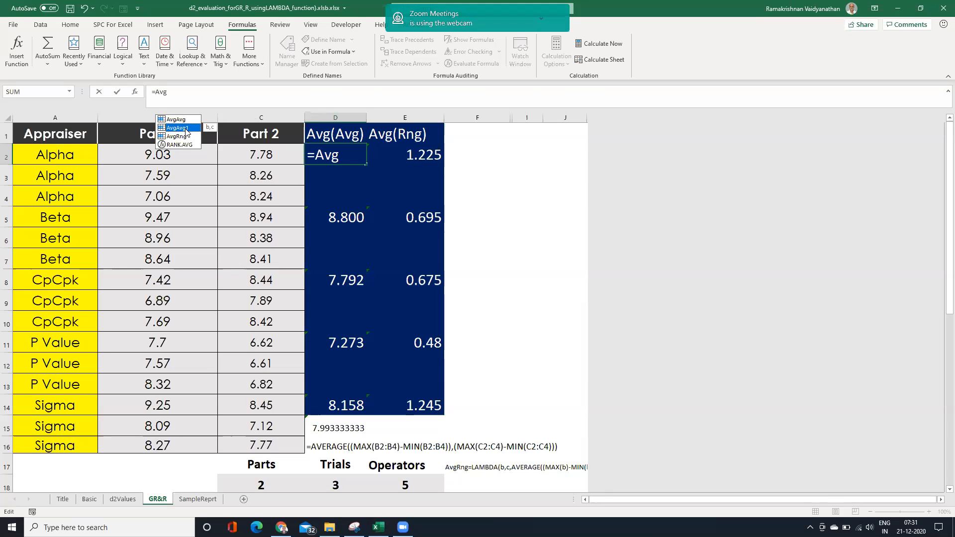
key("Tab")
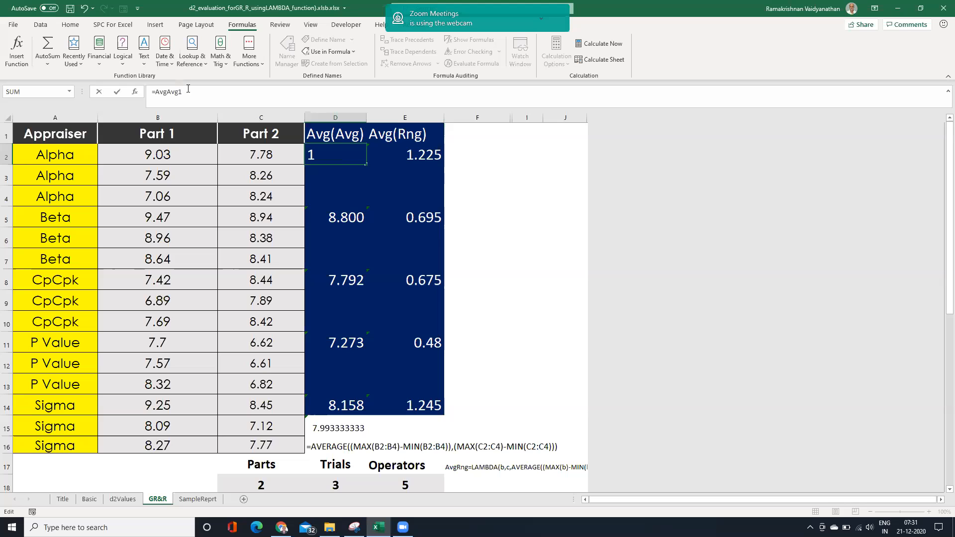
Give AvgAvg1 in D2 the arguments B2:B4 and C2:C4 and enter the formula.
type("(")
left_click(173, 158)
mouse_move(174, 180)
left_mouse_down()
mouse_move(165, 213)
mouse_move(170, 195)
left_mouse_up()
type(",")
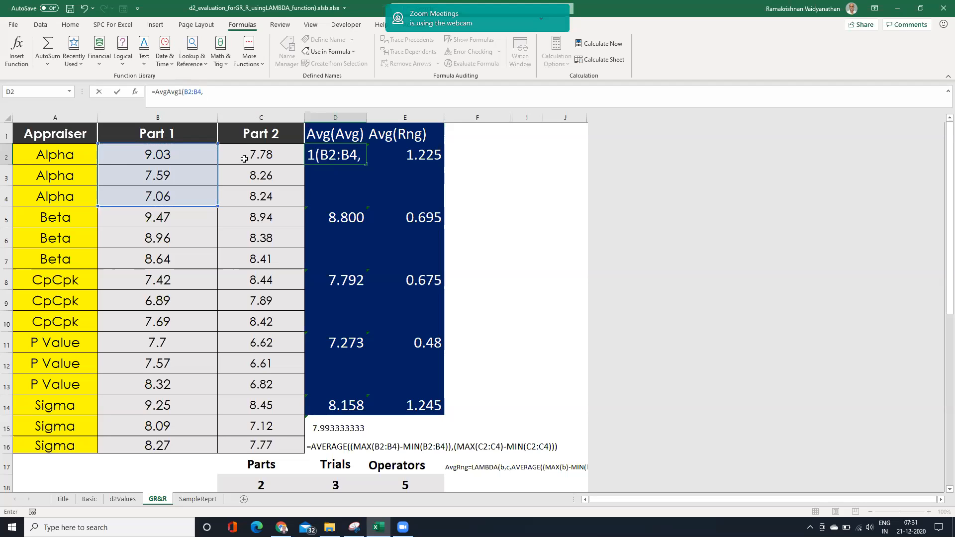
left_click_drag(248, 153, 249, 196)
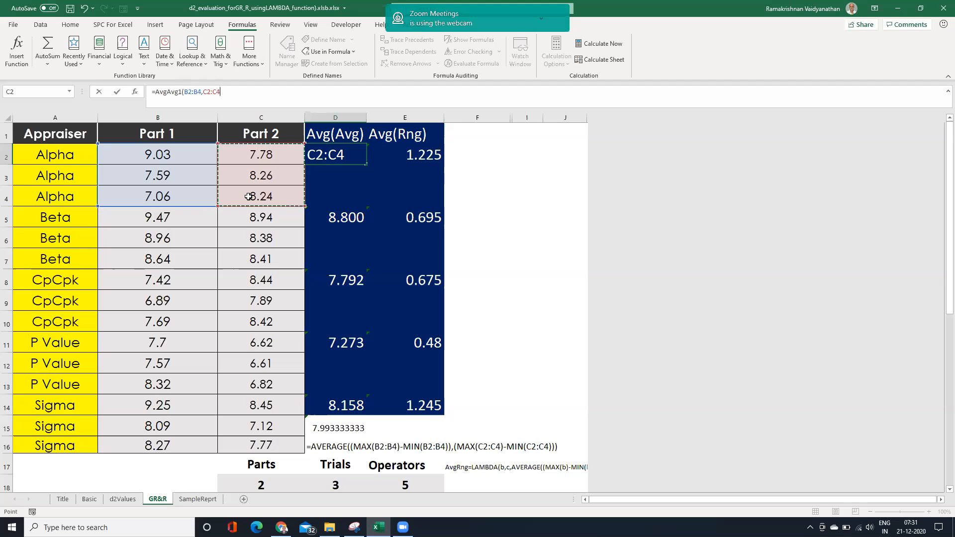
key("Return")
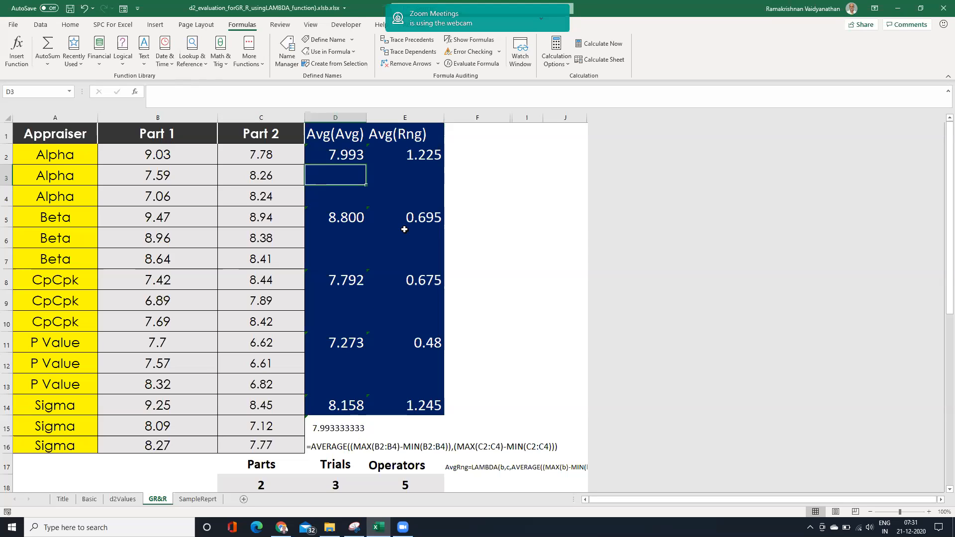
Turn the average-range formula in E2 into text with a leading apostrophe and insert LAMBDA(b,c, before AVERAGE.
left_click(424, 157)
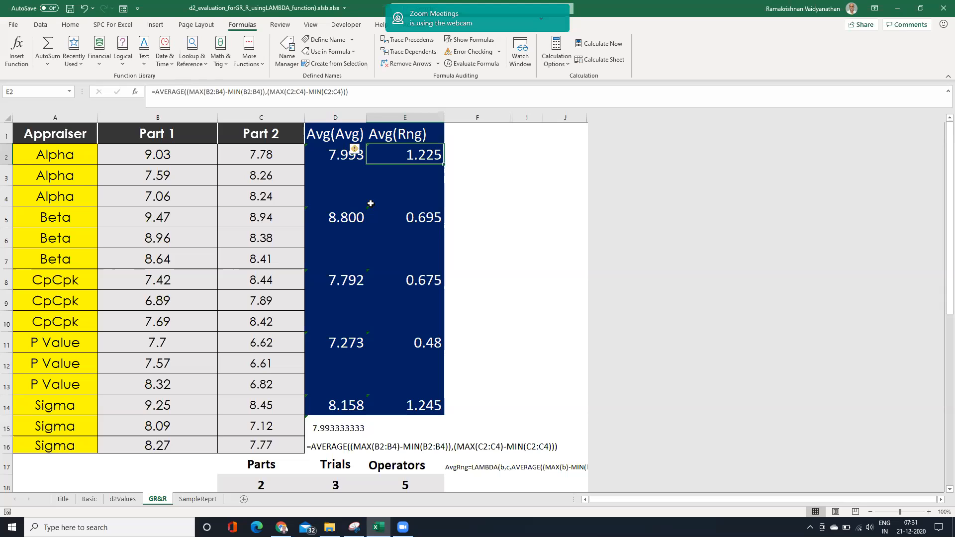
left_click(153, 90)
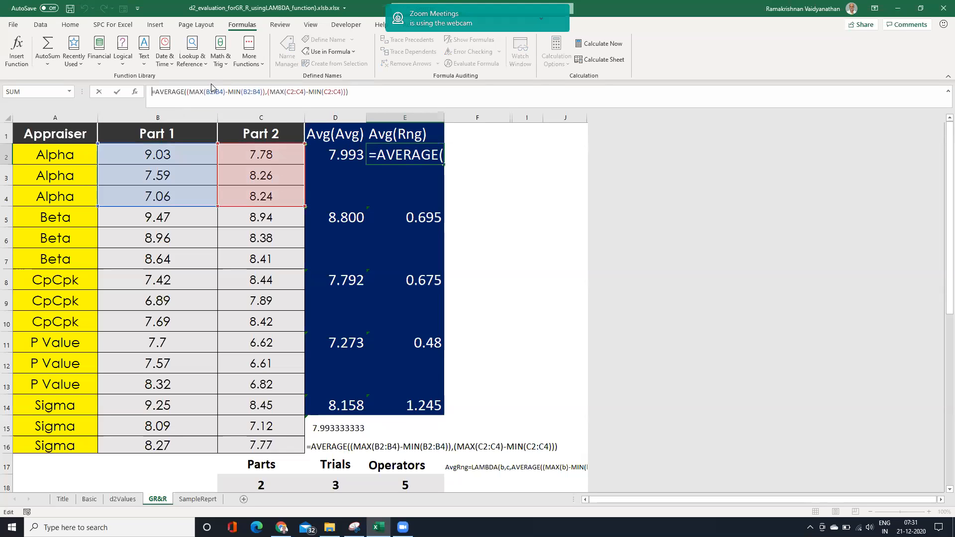
type("'L")
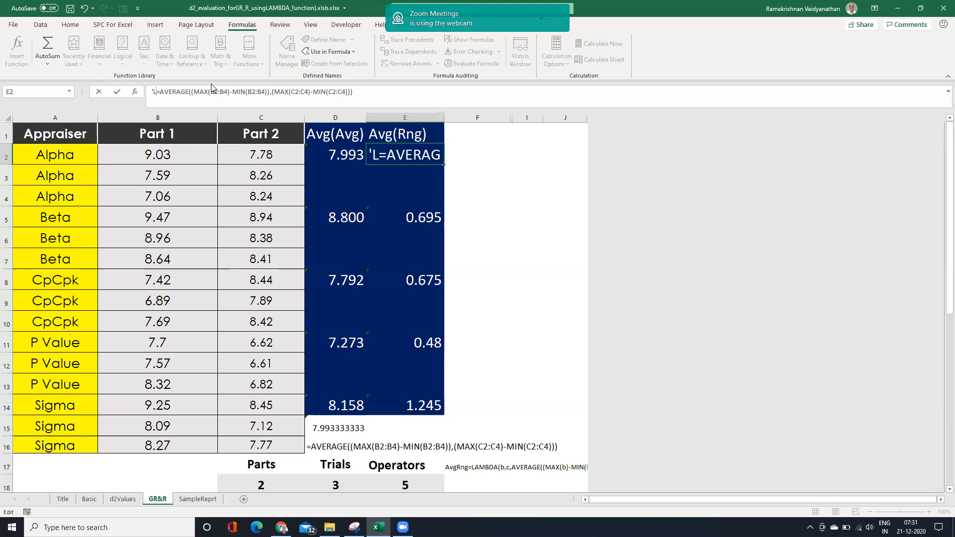
key("BackSpace")
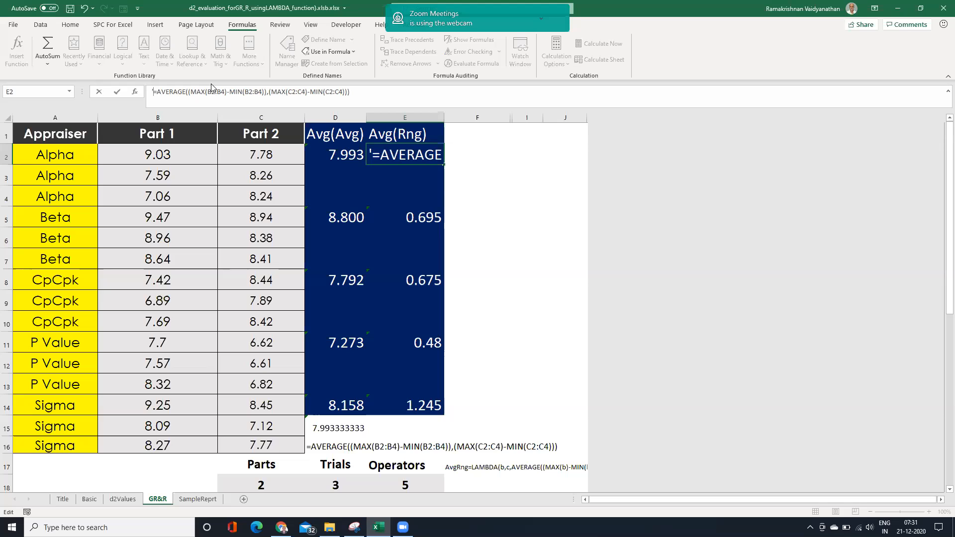
type("LAMB")
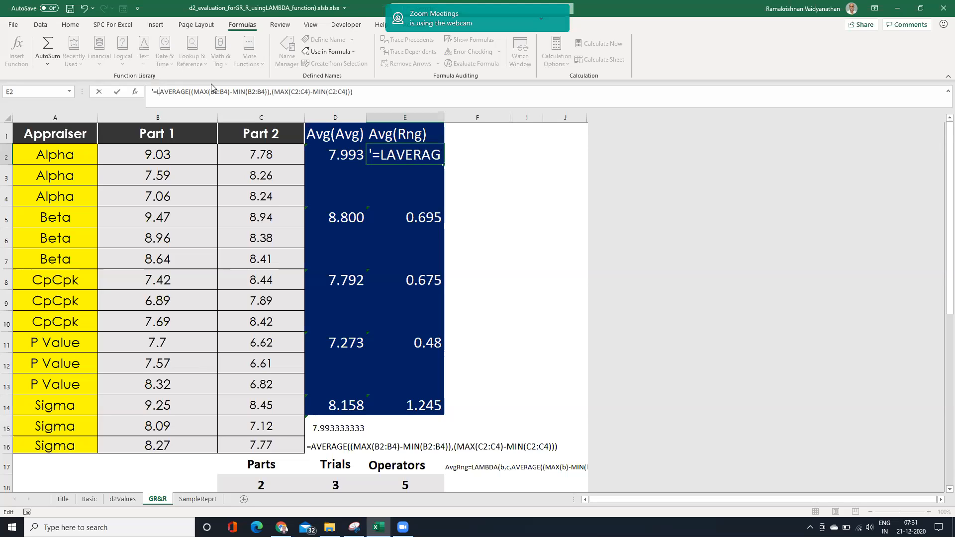
type("DA")
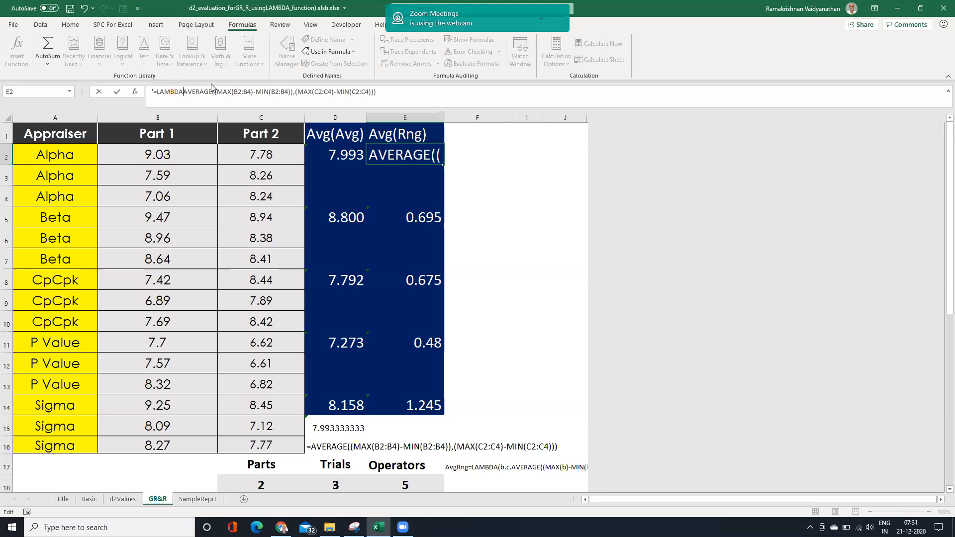
type("(")
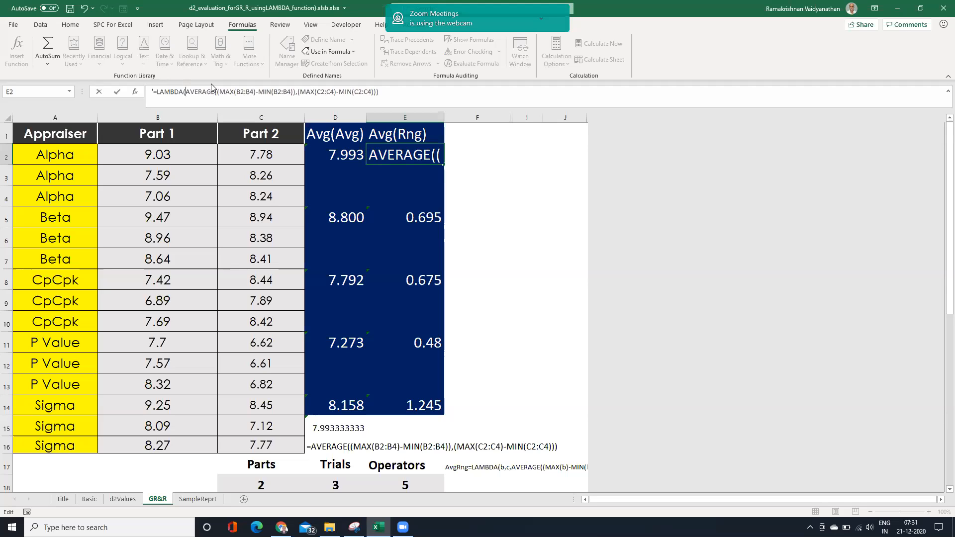
type("b,c,")
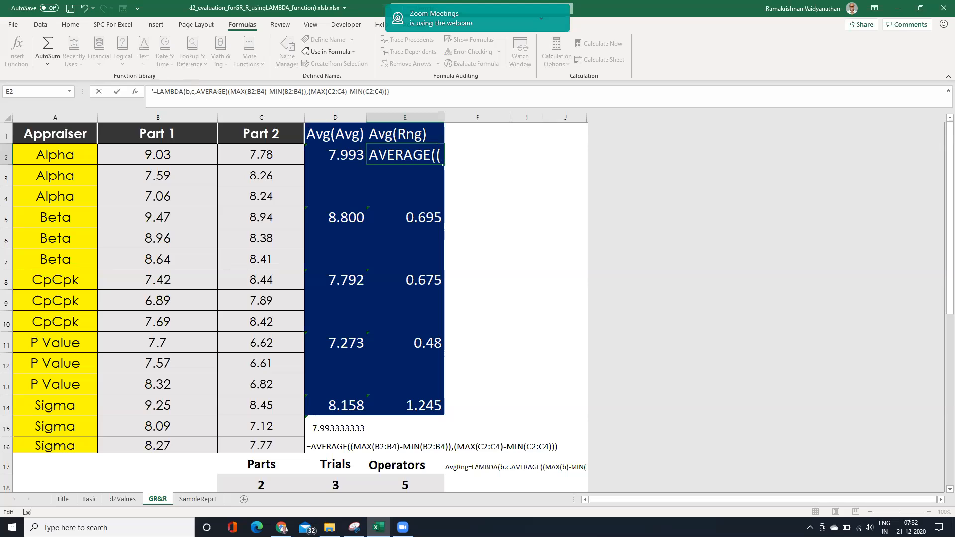
In E2, replace both B2:B4 ranges with b and both C2:C4 ranges with c, and add the closing parenthesis of the LAMBDA.
left_click_drag(247, 92, 264, 90)
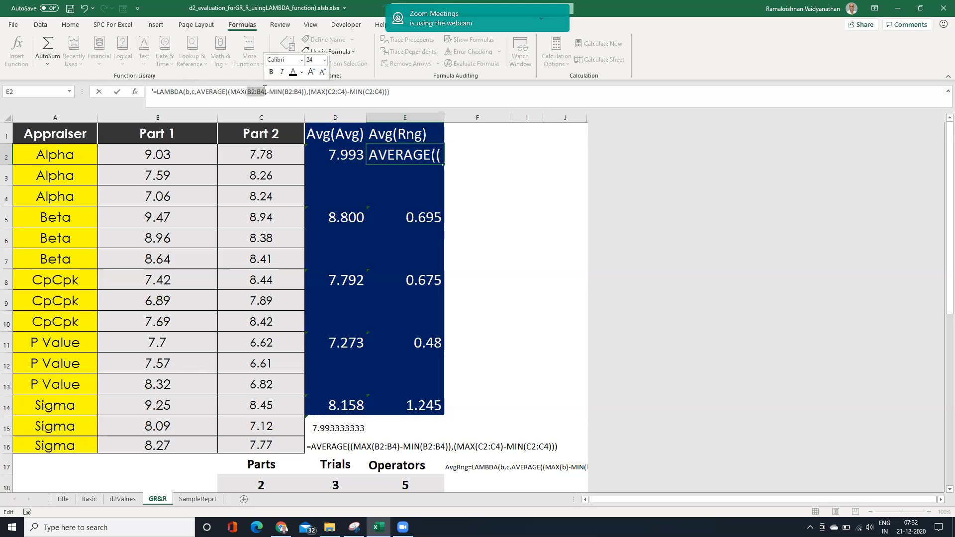
type("b")
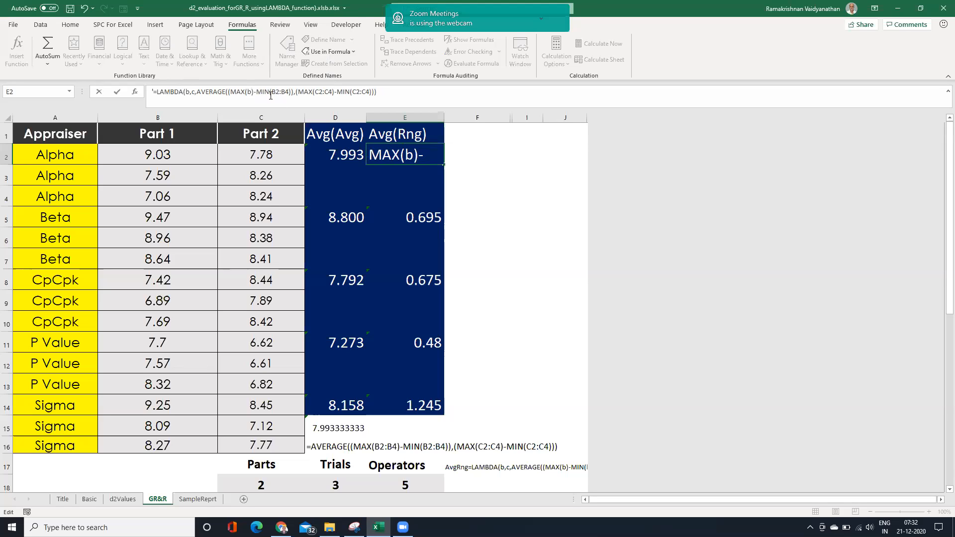
left_click_drag(271, 92, 290, 90)
type("b")
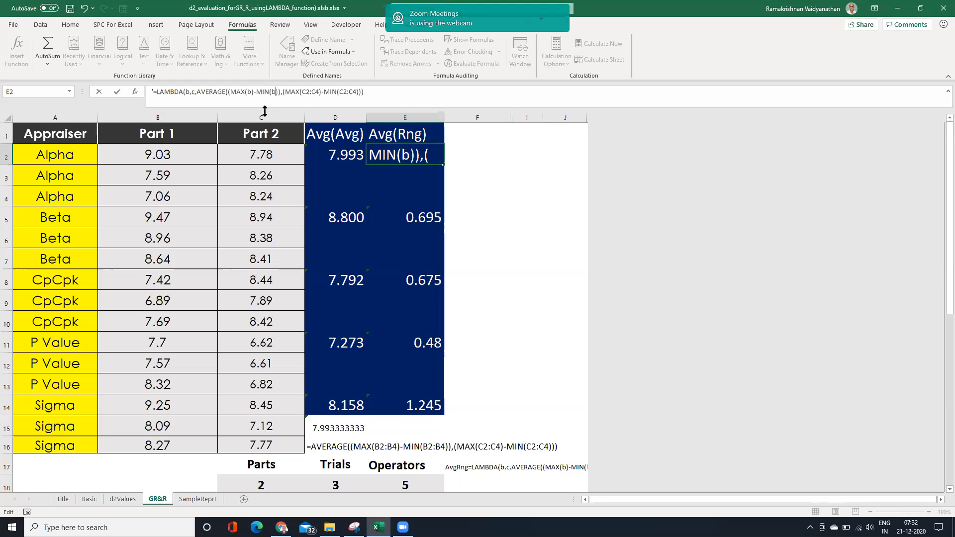
left_click_drag(302, 91, 318, 89)
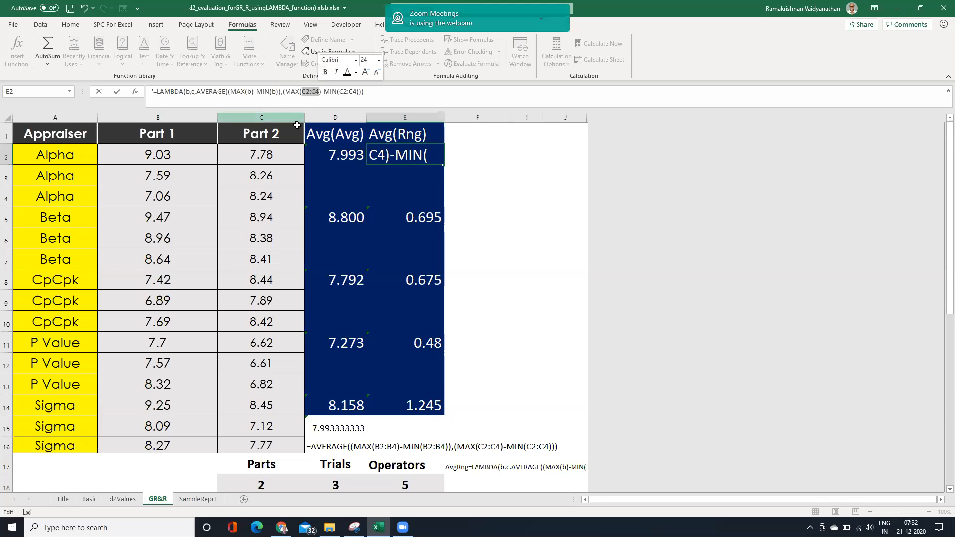
type("c")
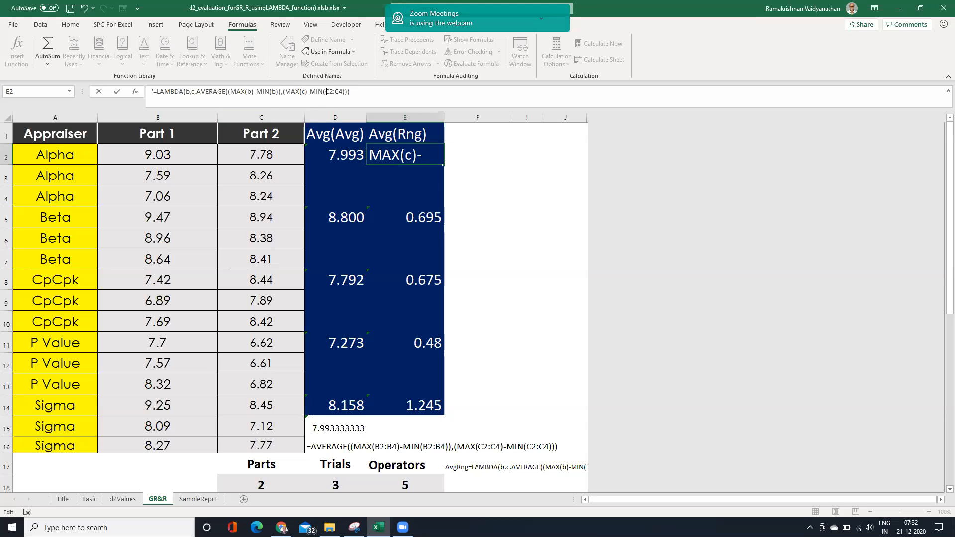
left_click_drag(326, 90, 343, 91)
type("c)")
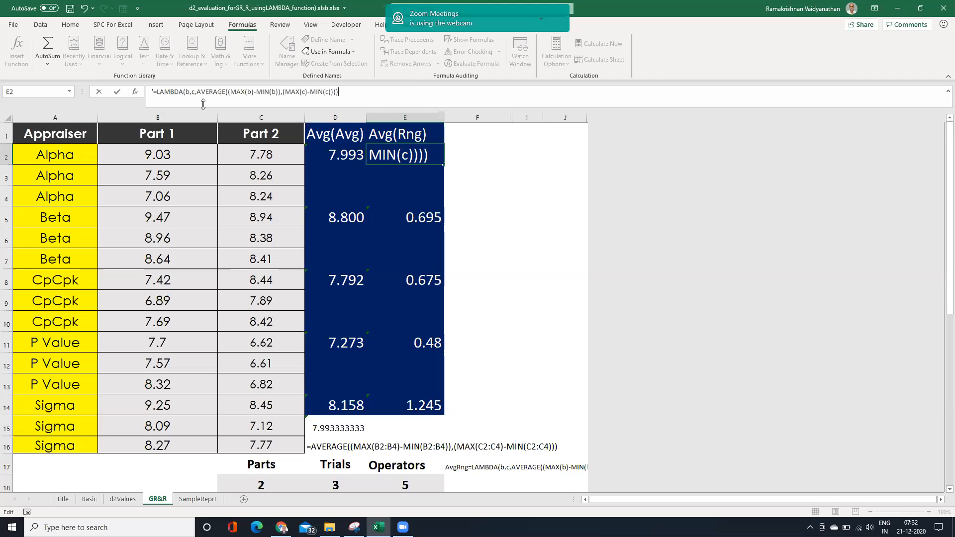
Remove the leading apostrophe from the LAMBDA text in E2 and enter it as a formula.
key("Home")
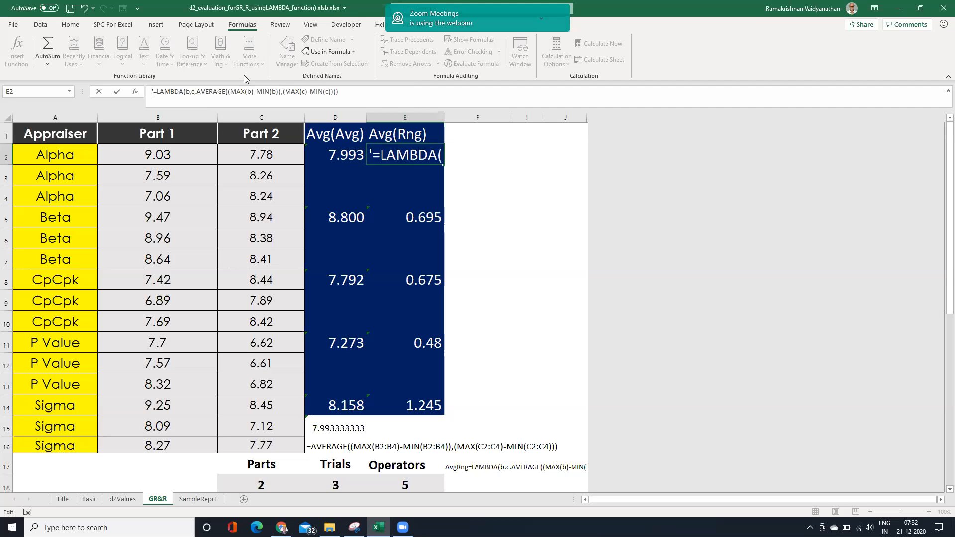
key("Delete")
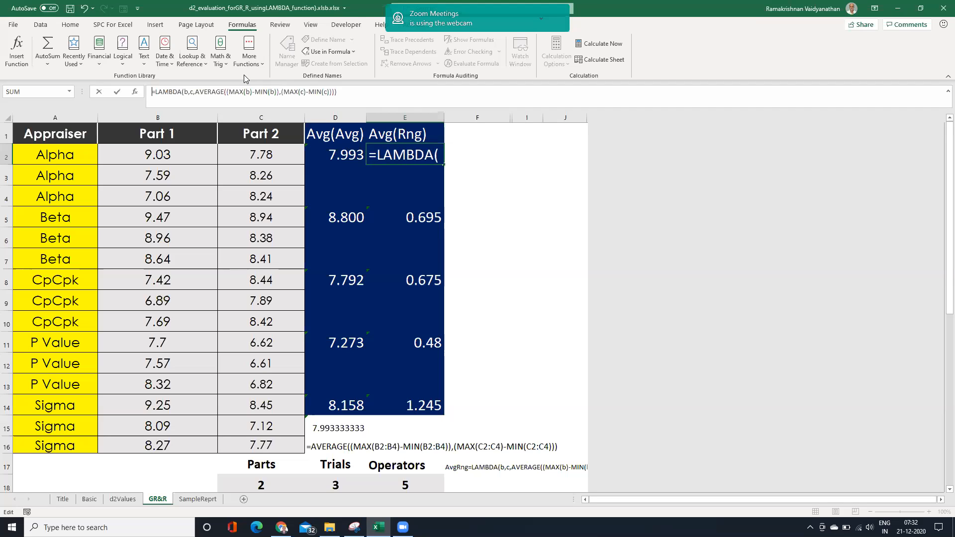
key("Return")
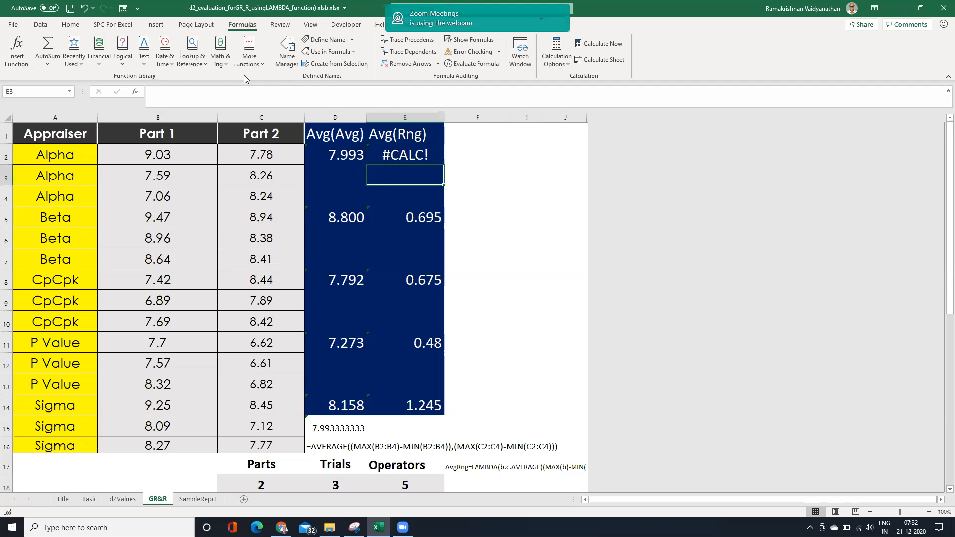
Append the arguments (B2:B4,C2:C4) to the LAMBDA formula in E2 and enter it.
left_click(393, 154)
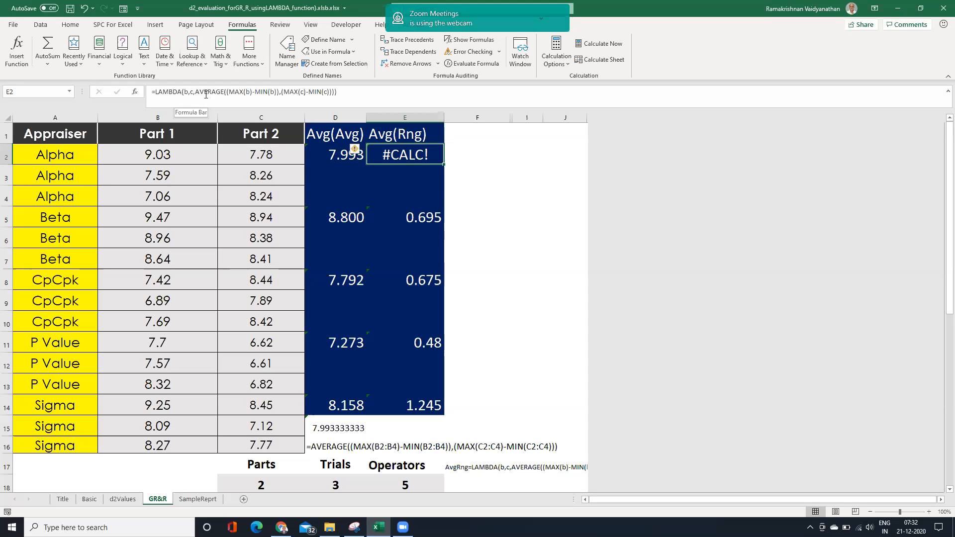
left_click(349, 93)
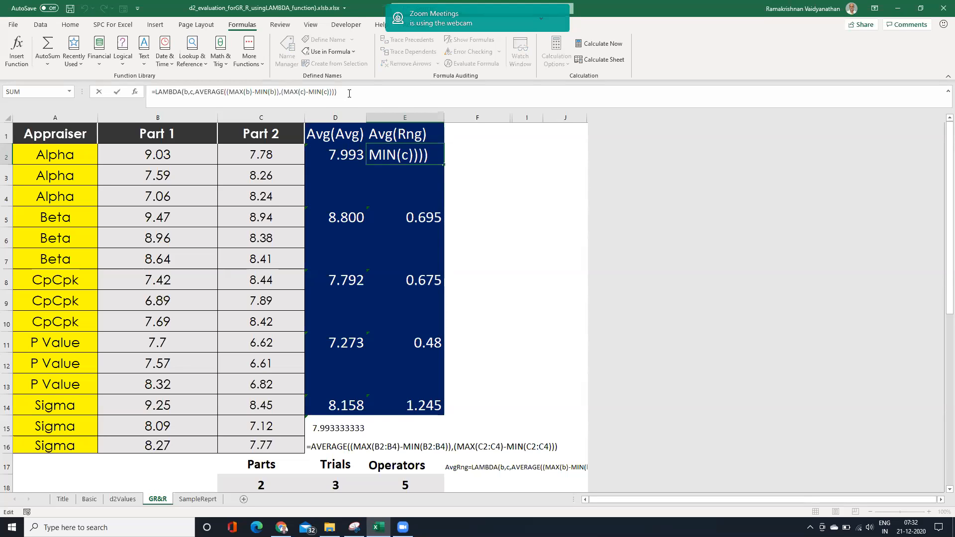
type("(")
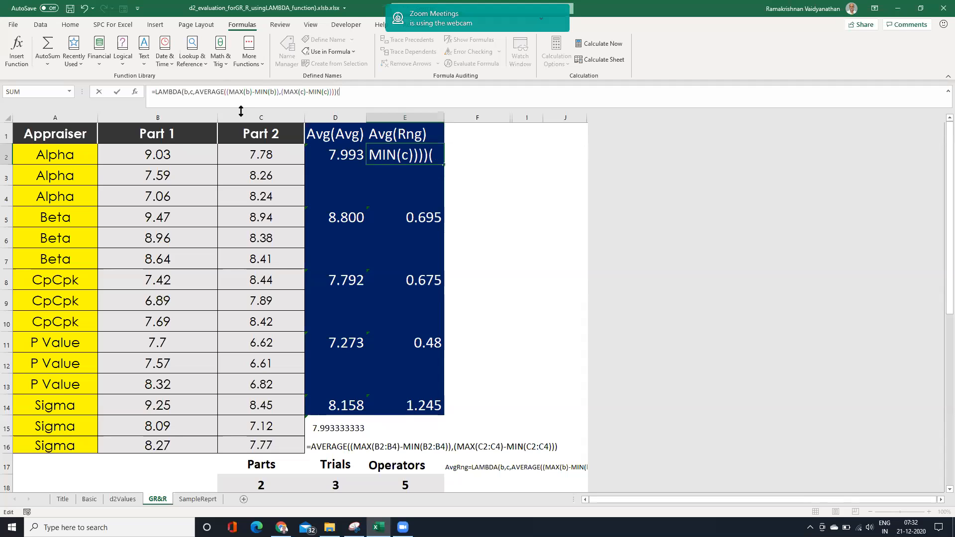
left_click_drag(180, 150, 171, 192)
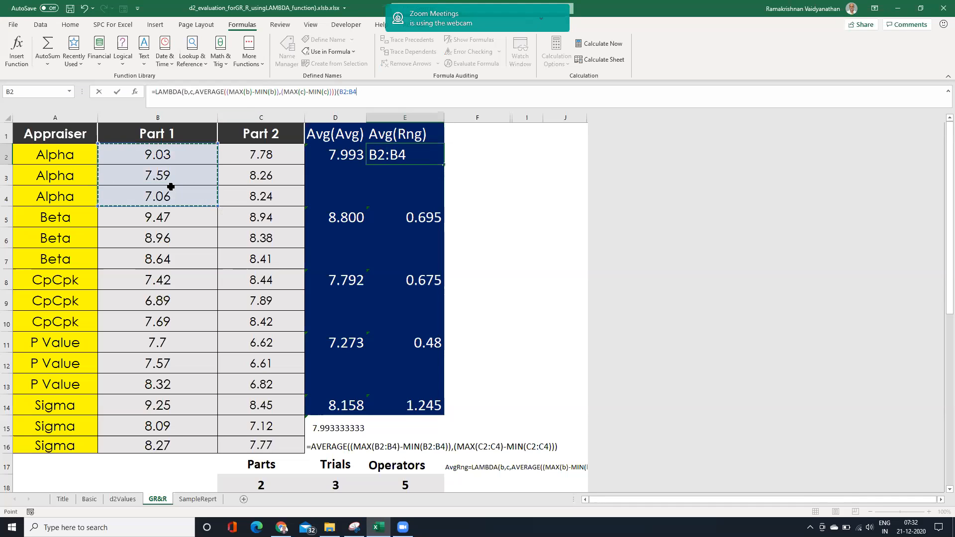
type(",")
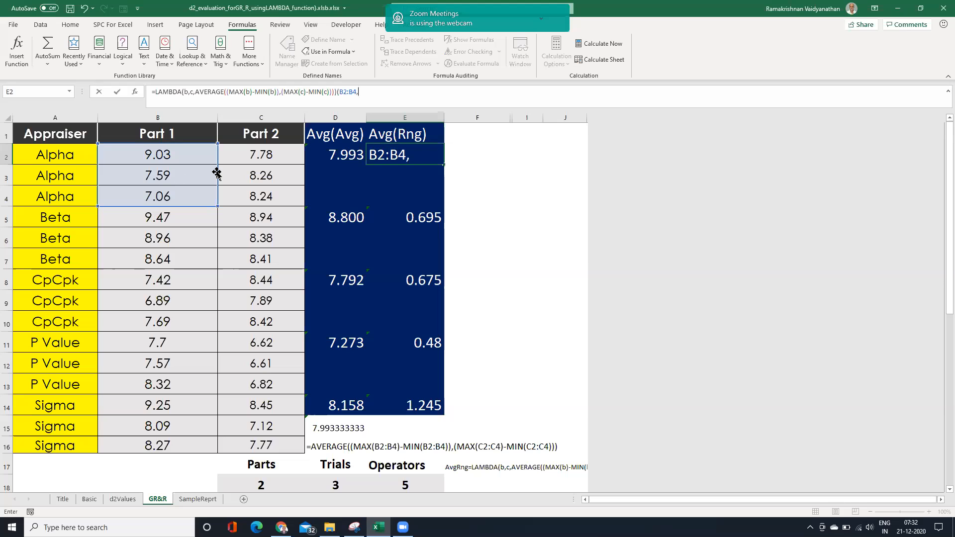
left_click_drag(244, 155, 252, 192)
type(")")
key("Return")
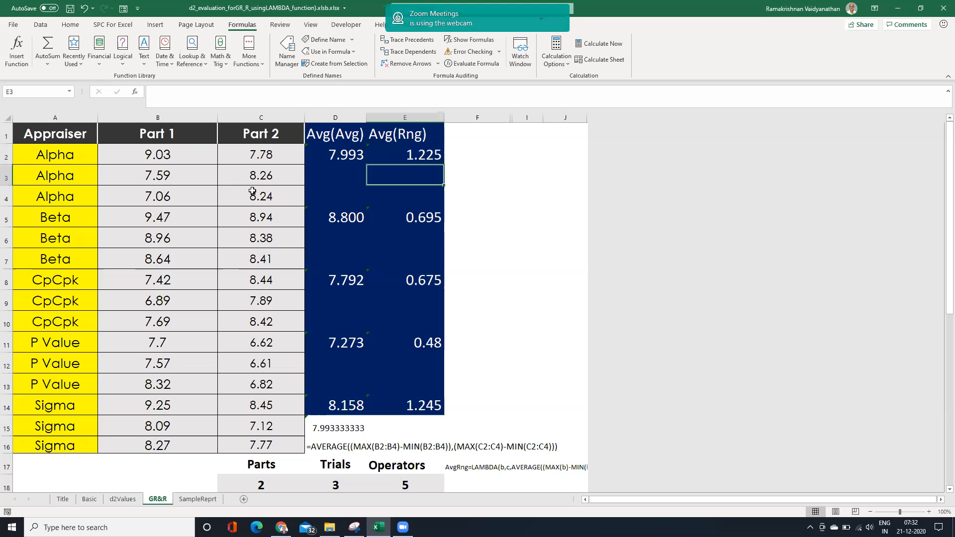
Copy the LAMBDA part of the E2 formula without its (B2:B4,C2:C4) arguments, and open the Name Manager with I3 selected.
left_click(423, 158)
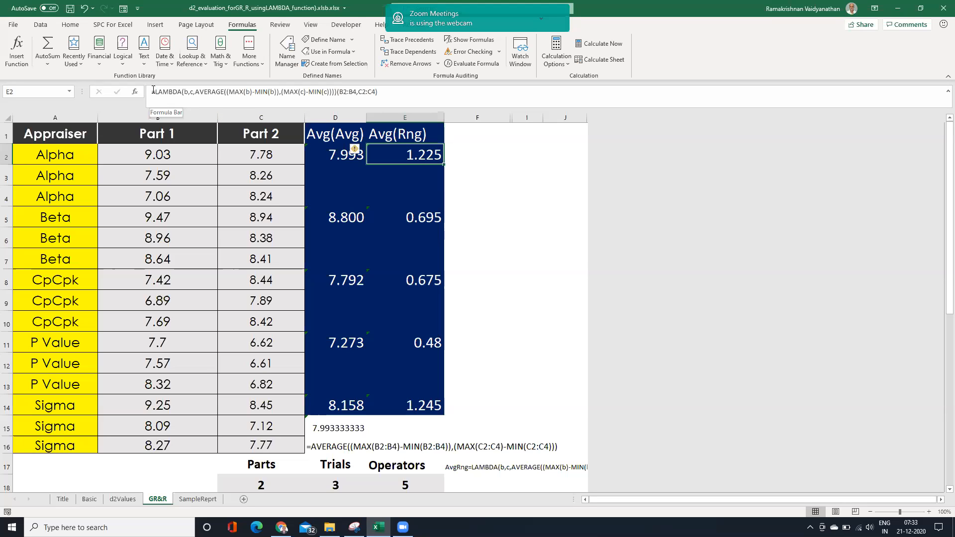
left_click_drag(153, 92, 337, 92)
key("ctrl+c")
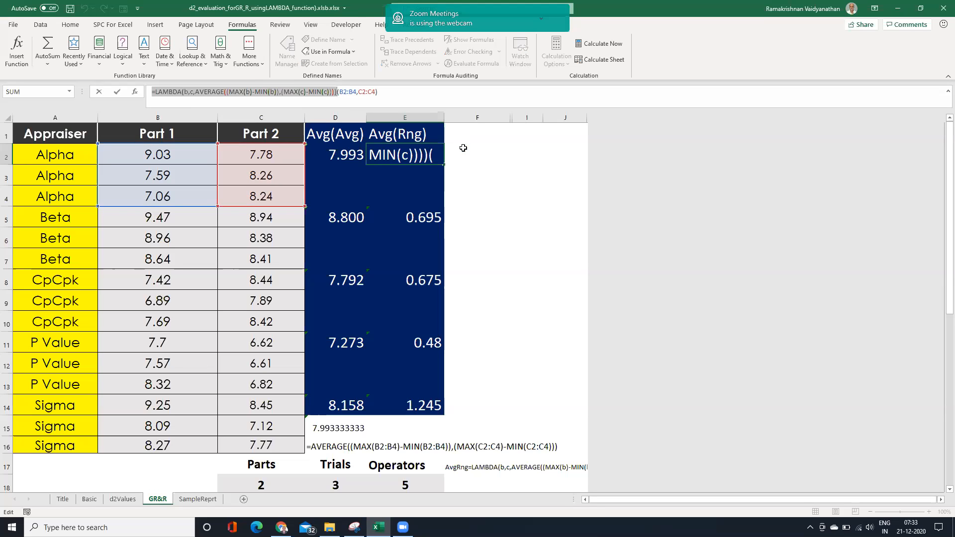
key("Escape")
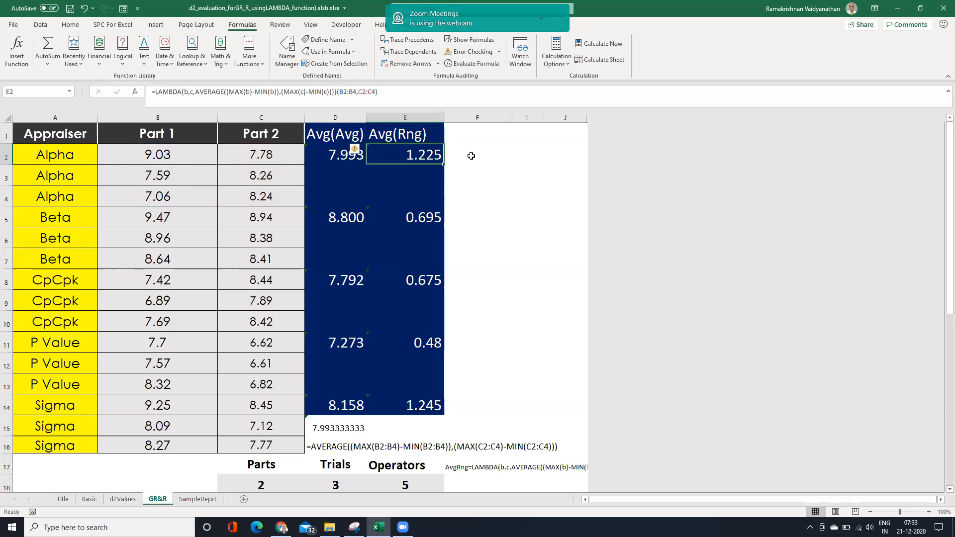
left_click(511, 181)
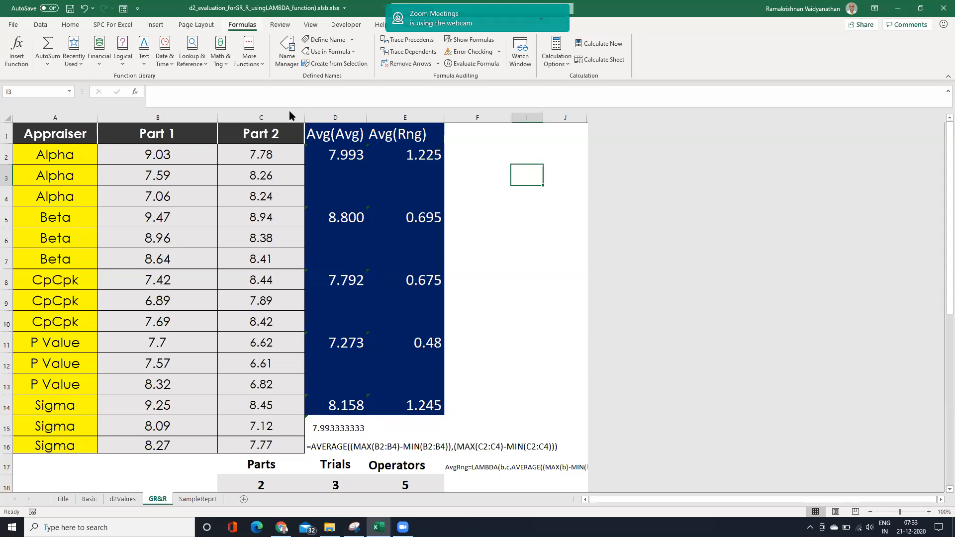
key("ctrl+F3")
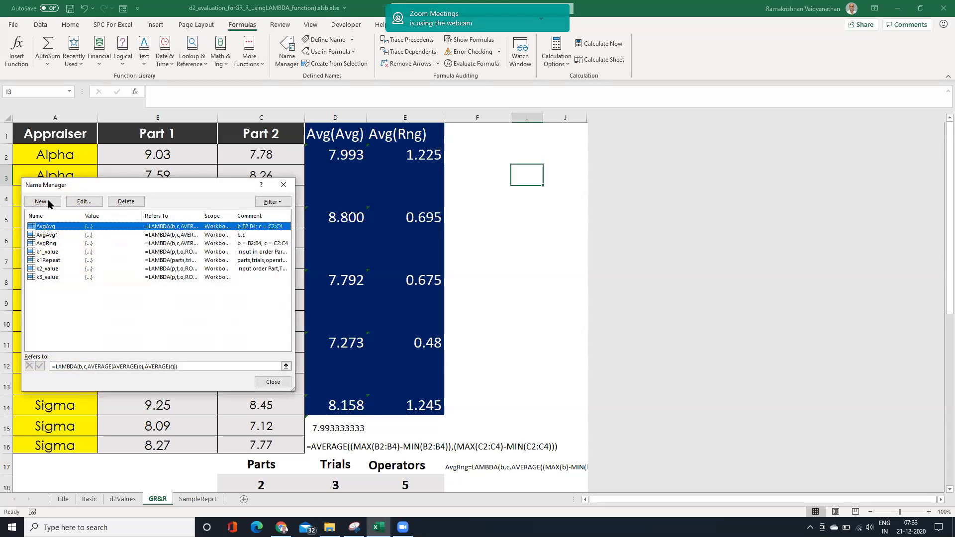
key("Escape")
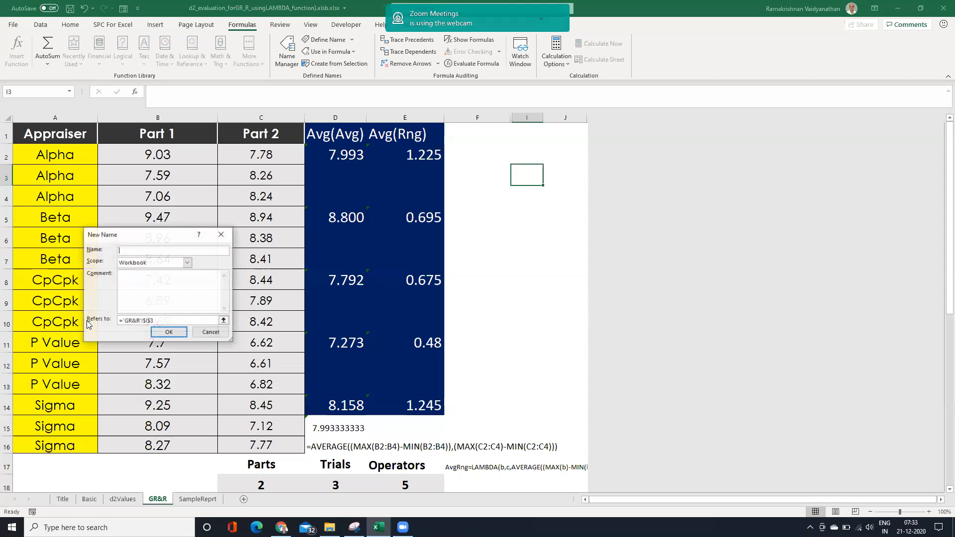
key("ctrl+v")
type("A")
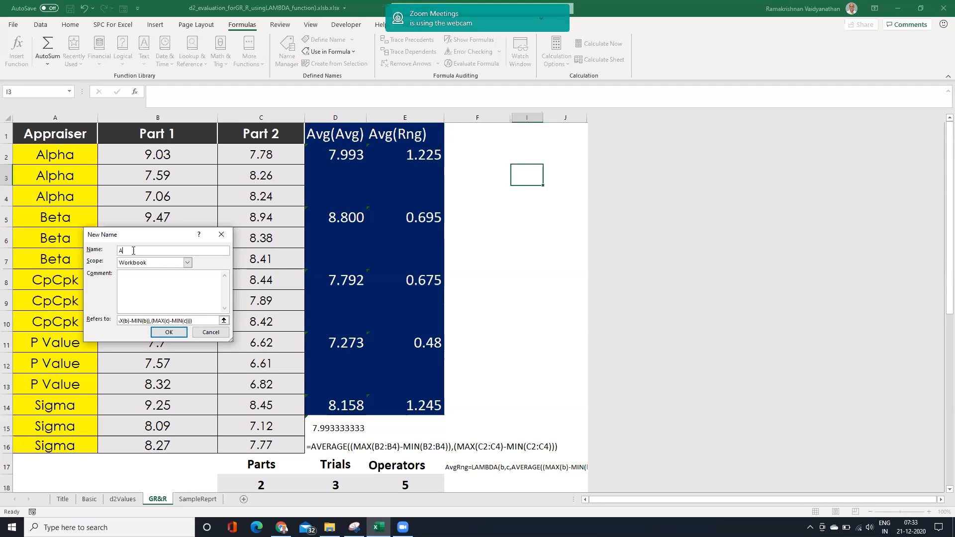
type("vgRng1")
left_click(139, 281)
left_click(212, 334)
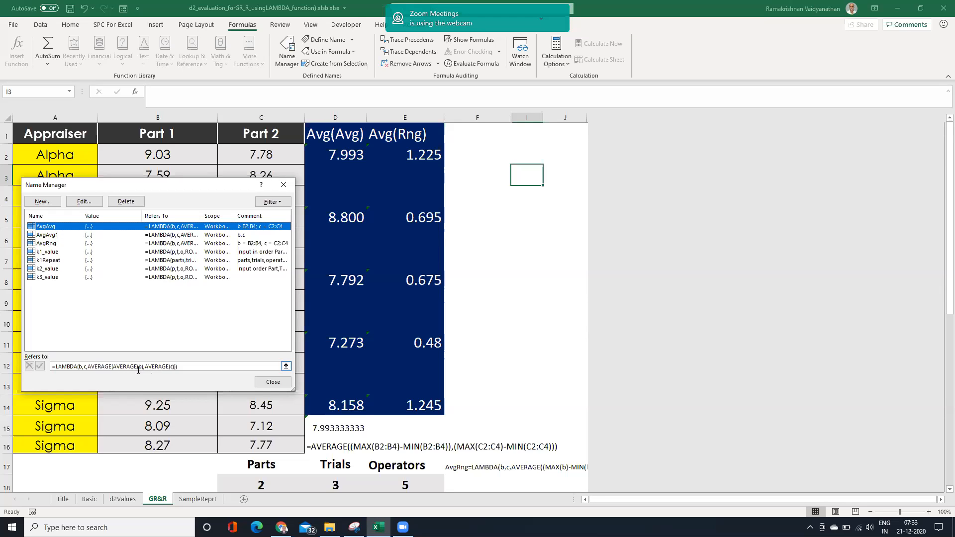
left_click(182, 367)
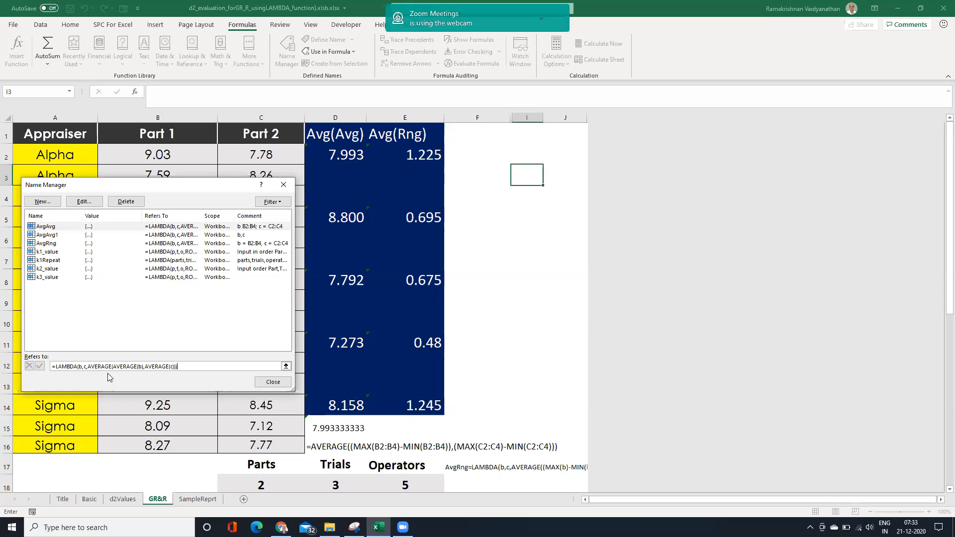
Define the workbook name AvgRng1 with the comment b,c, referring to the copied average-range LAMBDA.
left_click(43, 202)
left_click_drag(171, 321, 96, 322)
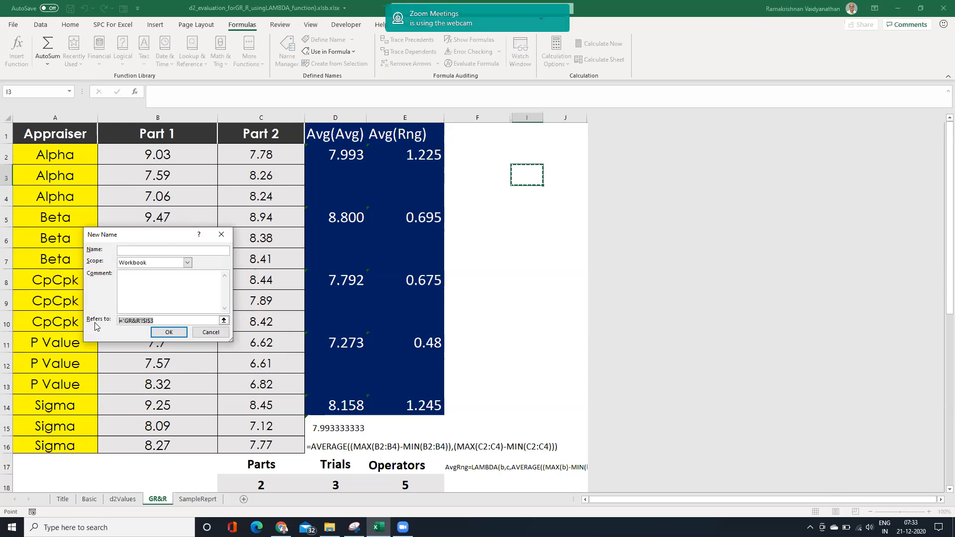
type("=LAMBDA(b,c,AVERAGE((MAX(b)-MIN(b)),(MAX(c)-MIN(c))))")
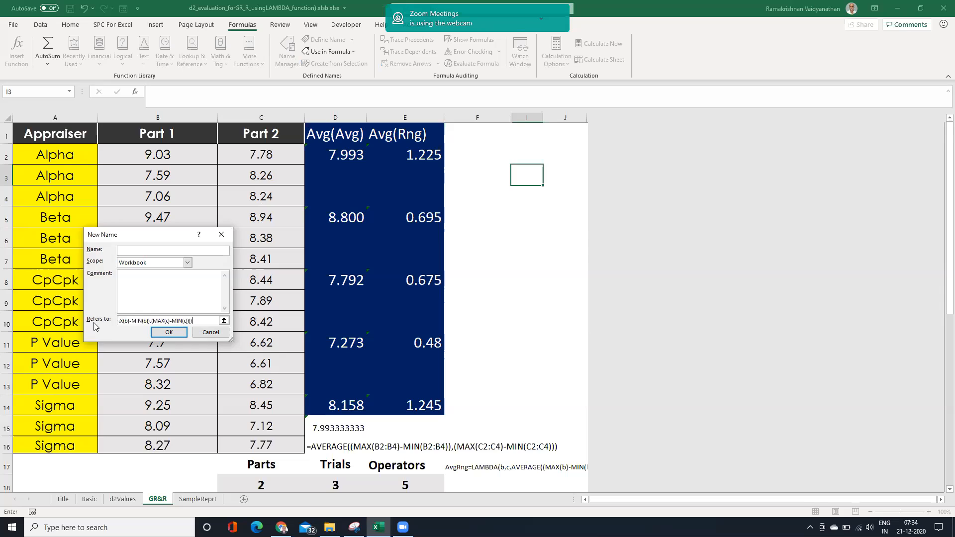
left_click(125, 250)
type("AvgRng1")
left_click(136, 280)
left_click(164, 333)
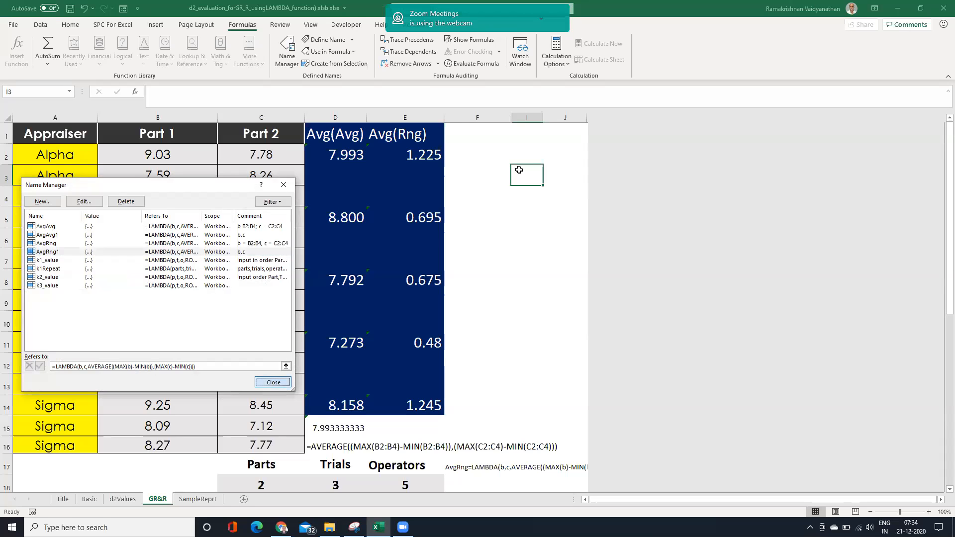
key("Escape")
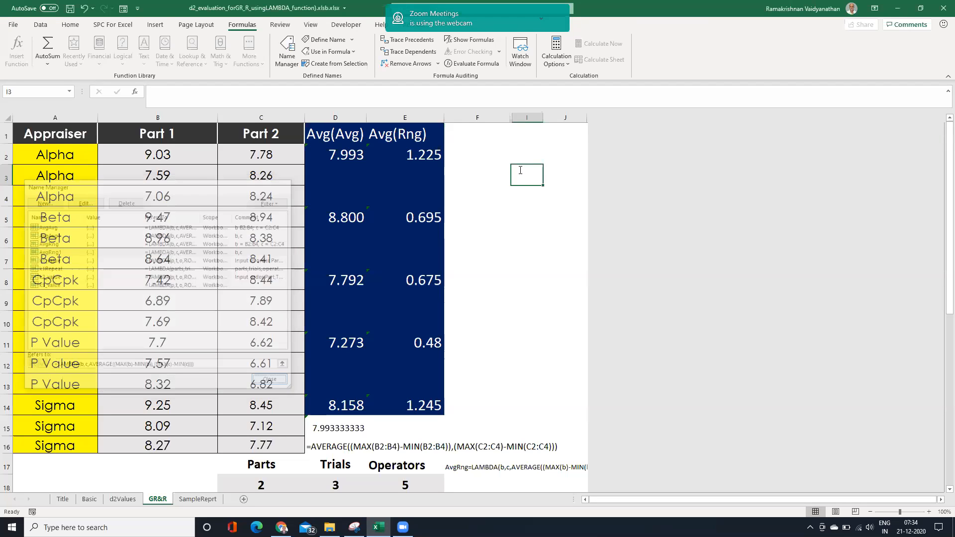
Begin a formula in I3 that calls the AvgRng1 function.
type("=AvgR")
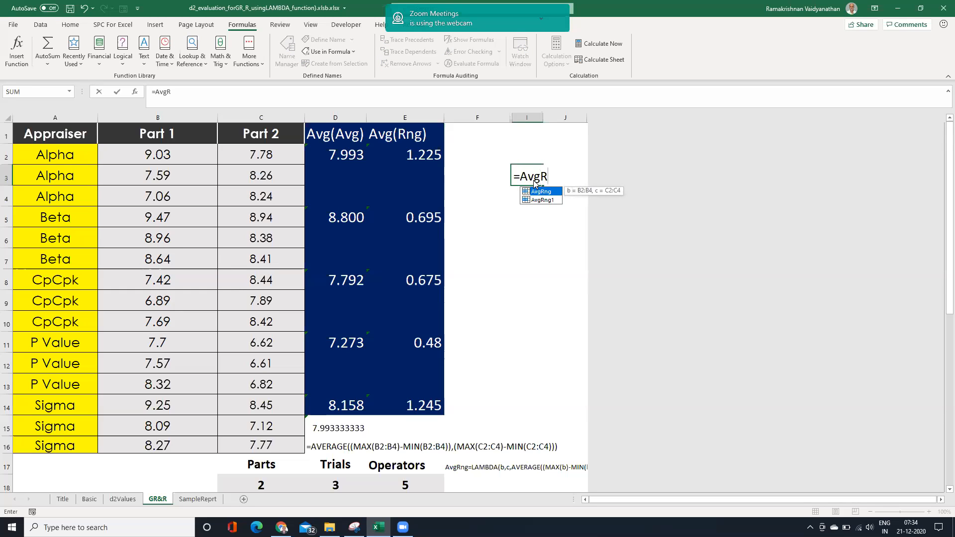
left_click(539, 212)
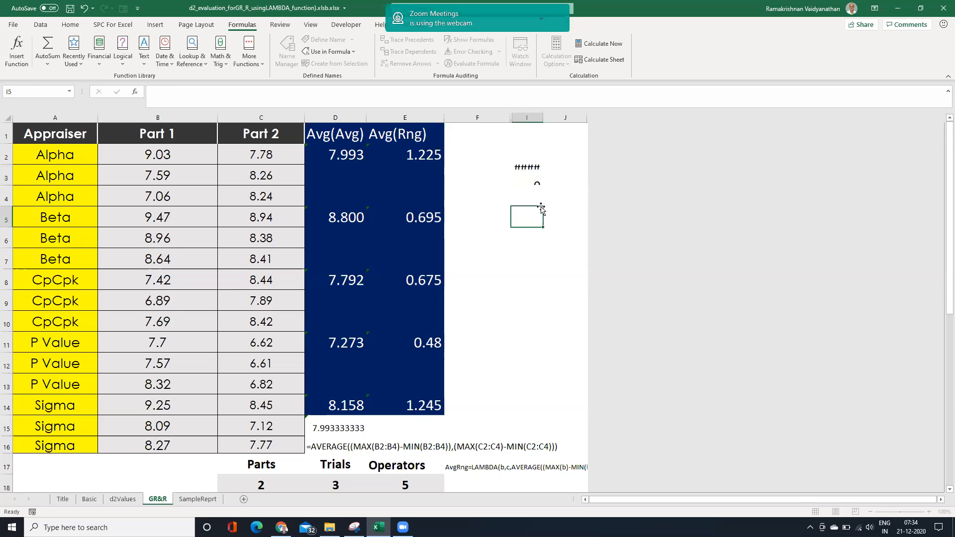
left_click(527, 177)
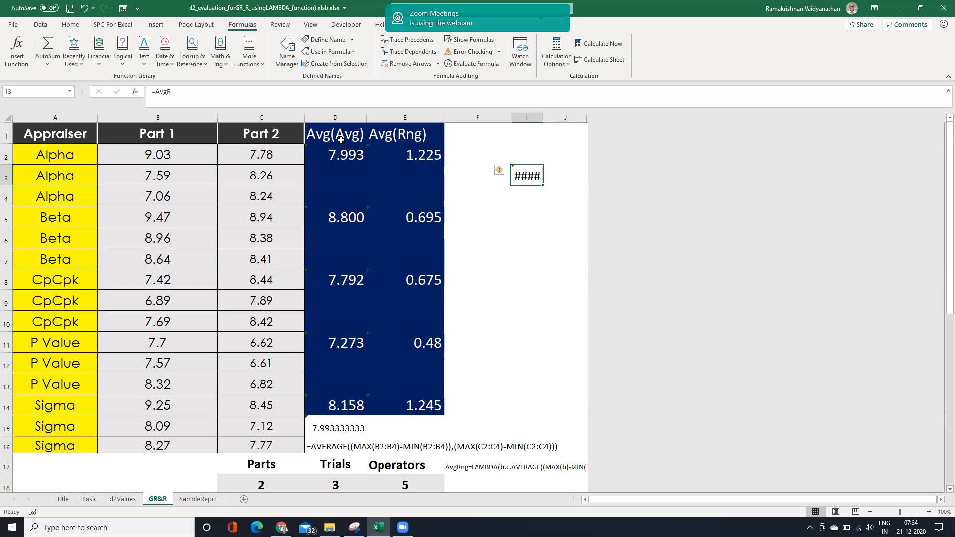
left_click(183, 90)
key("BackSpace")
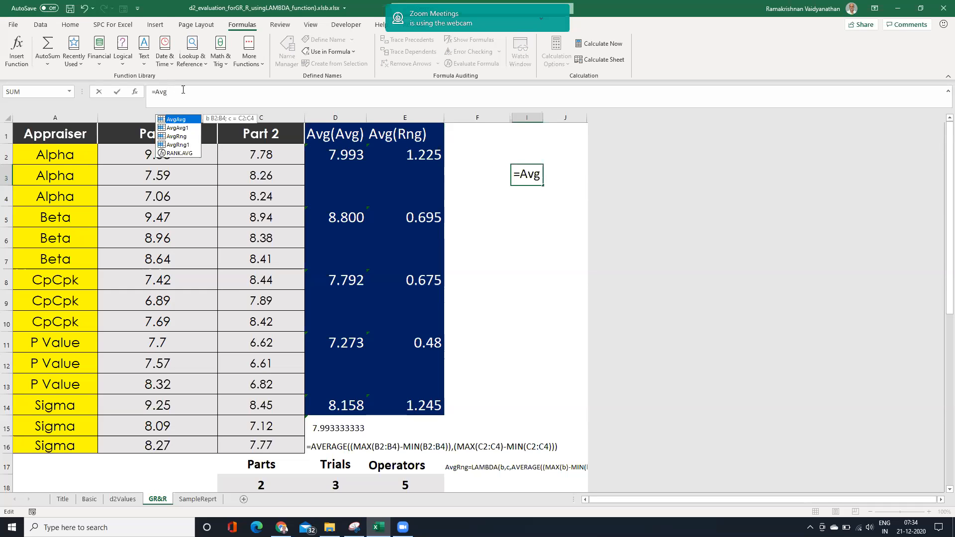
left_click(175, 145)
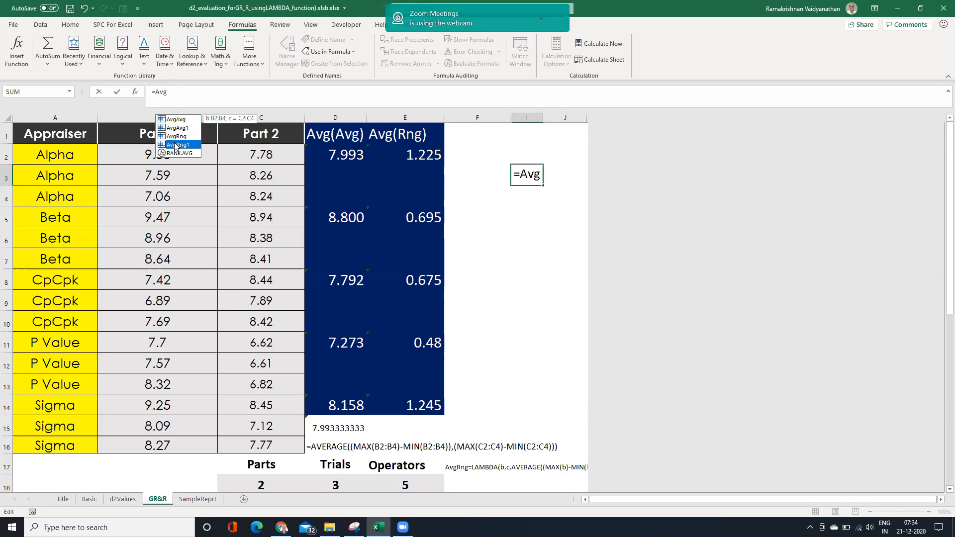
double_click(175, 145)
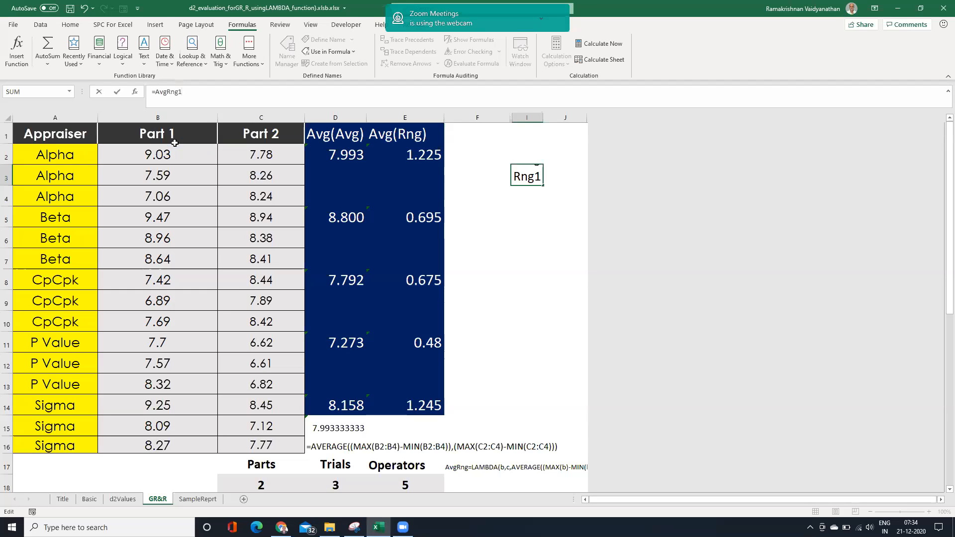
Give AvgRng1 in I3 the arguments B2:B4 and C2:C4, enter the formula and widen column I.
type("(")
left_click_drag(161, 157, 167, 197)
type(",")
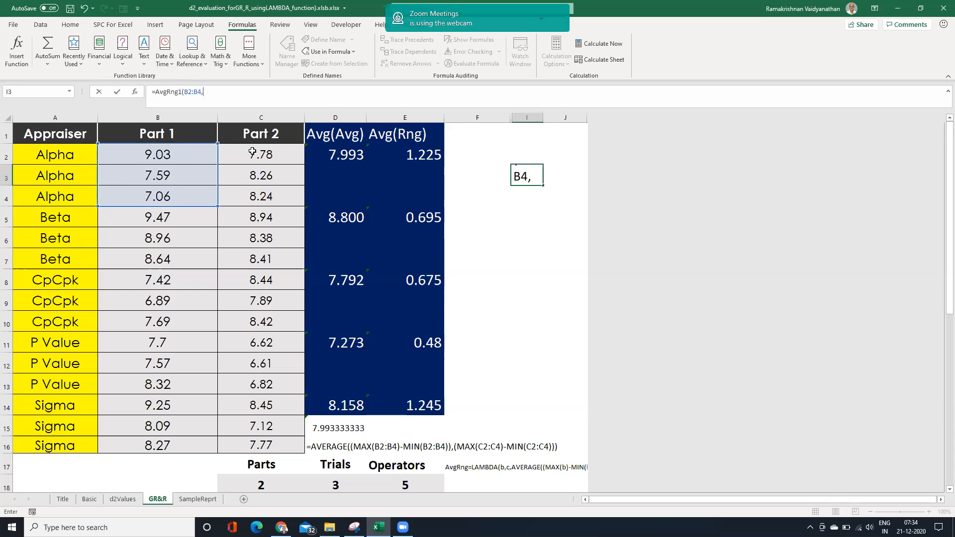
left_click_drag(252, 151, 248, 190)
type(")")
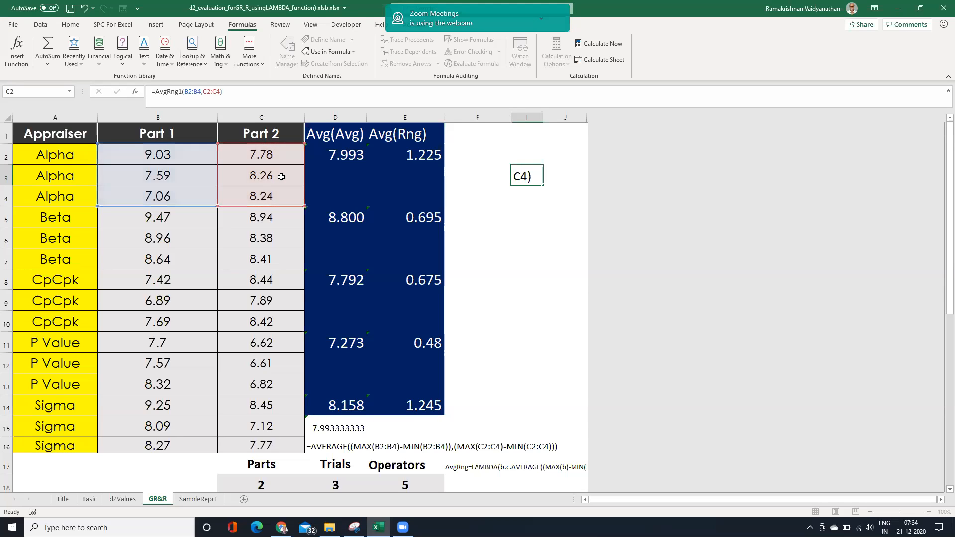
key("Return")
left_click_drag(544, 118, 557, 120)
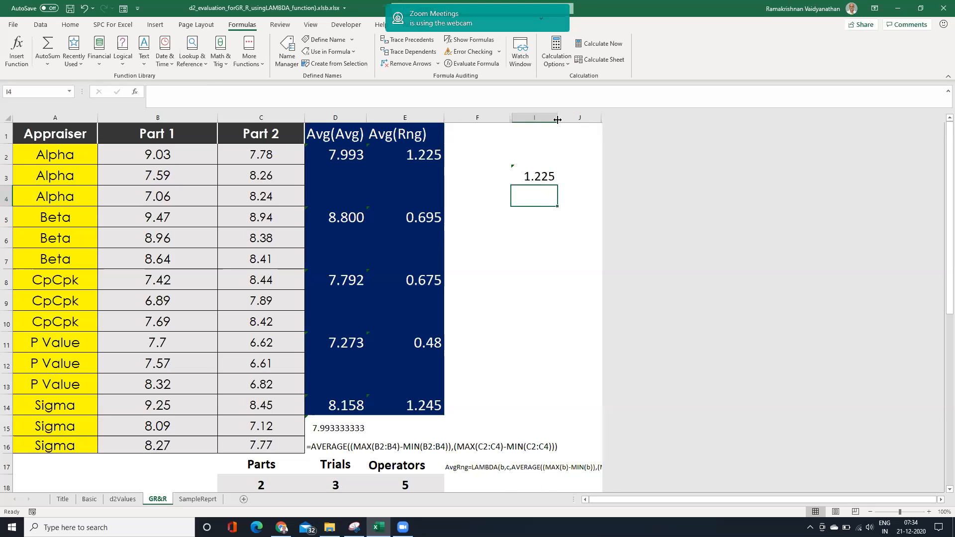
Replace the formula in E2 with =AvgRng1(B2:B4,C2:C4).
left_click(433, 157)
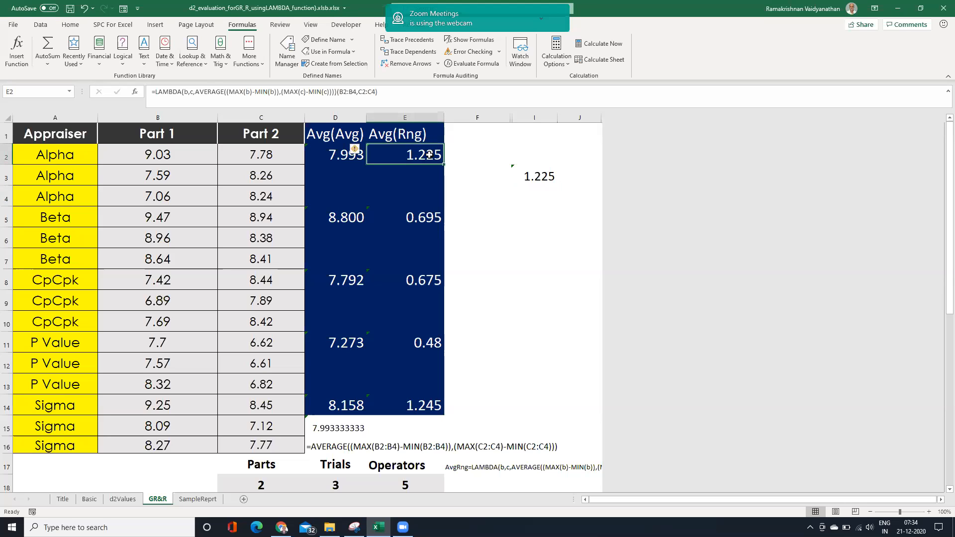
type("=A")
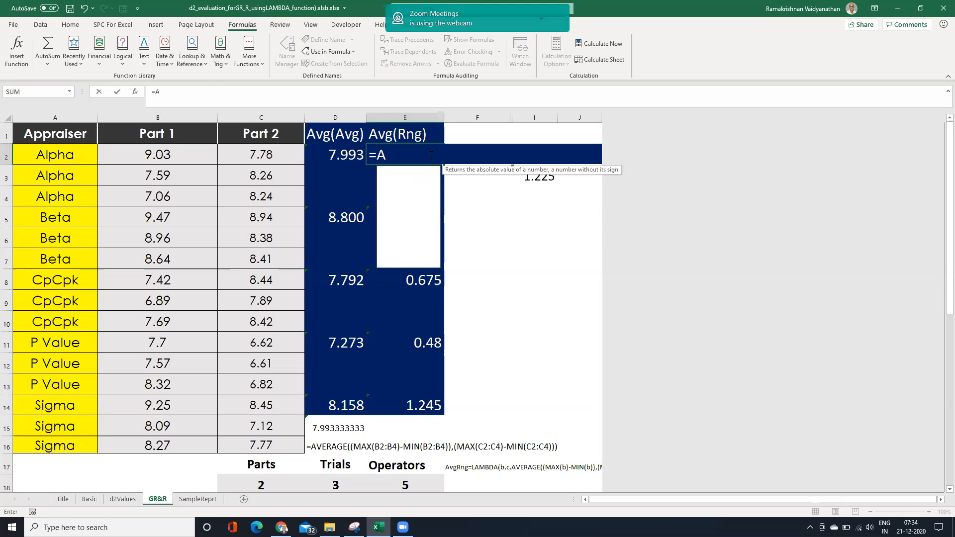
type("vgRng")
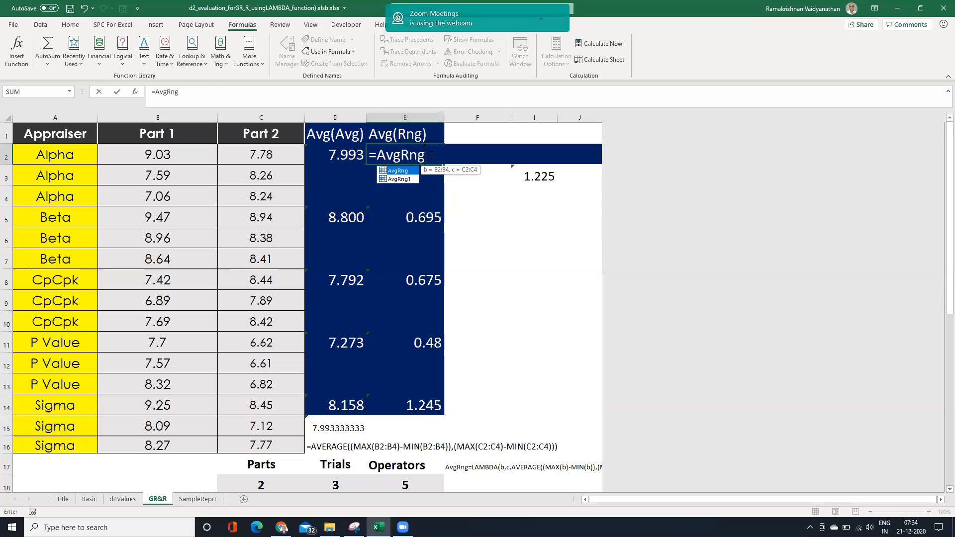
type("1")
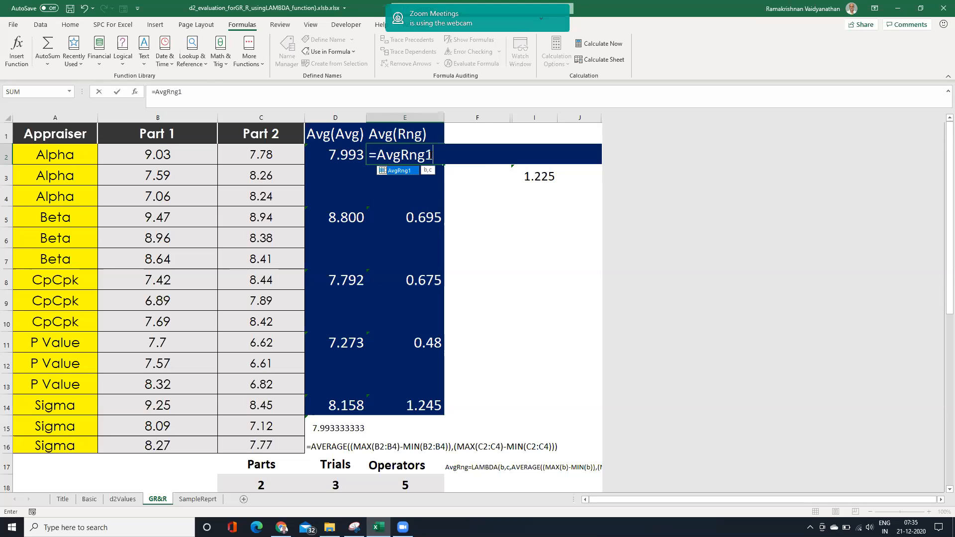
type("(")
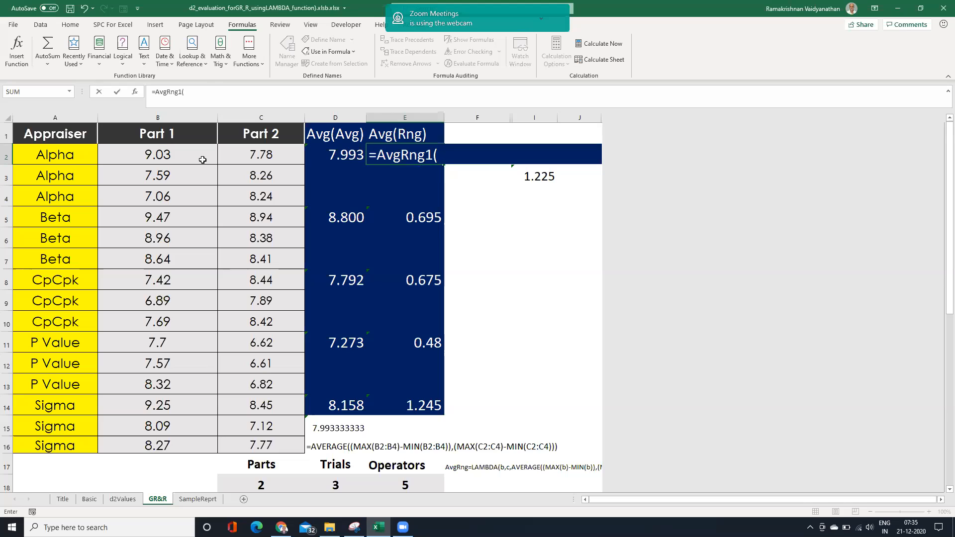
left_click_drag(195, 154, 190, 197)
type(",")
left_click(278, 157)
left_click_drag(272, 177, 267, 191)
type(")")
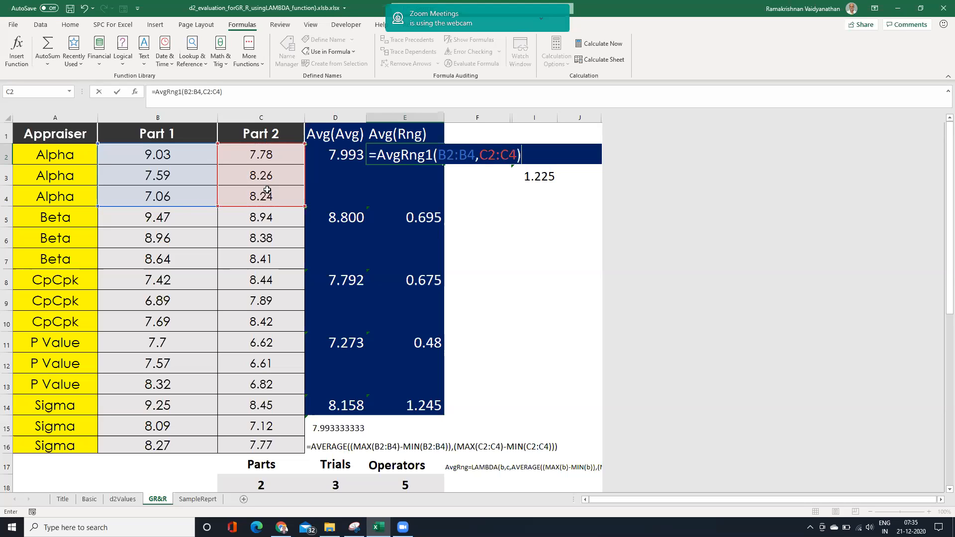
key("Return")
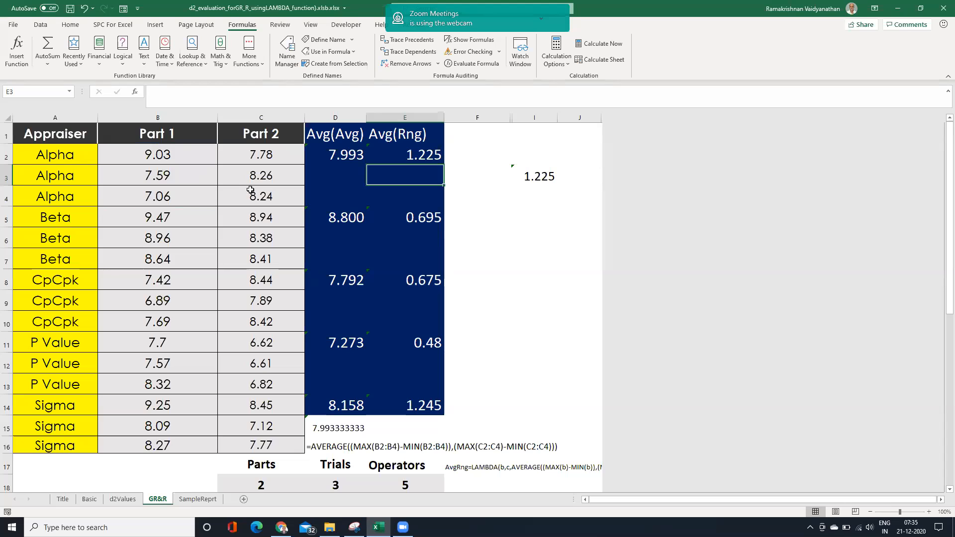
Copy the Alpha formulas in D2:E2 to the Beta, CpCpk, P Value and Sigma rows at D5, D8, D11 and D14.
left_click_drag(338, 158, 403, 151)
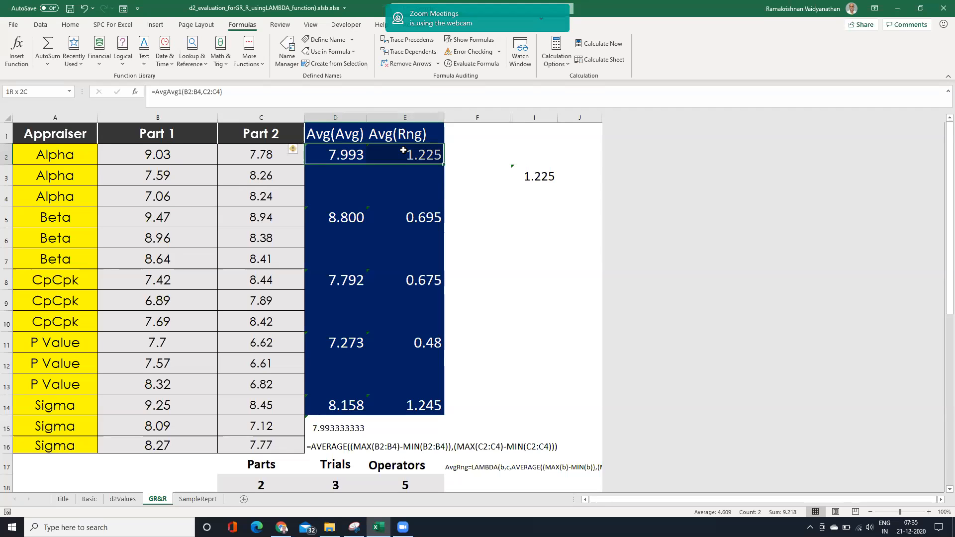
key("ctrl+c")
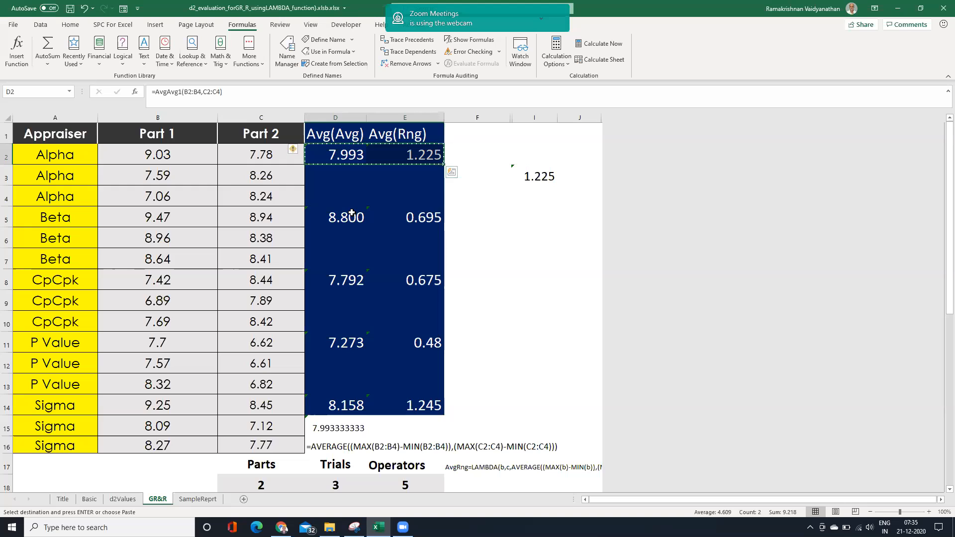
left_click(348, 218)
key("ctrl+v")
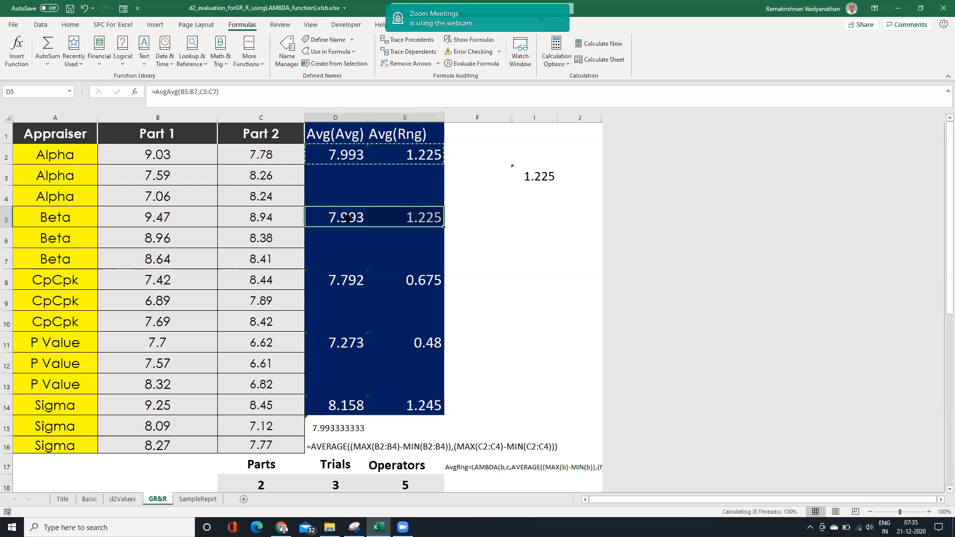
left_click(339, 279)
key("ctrl+v")
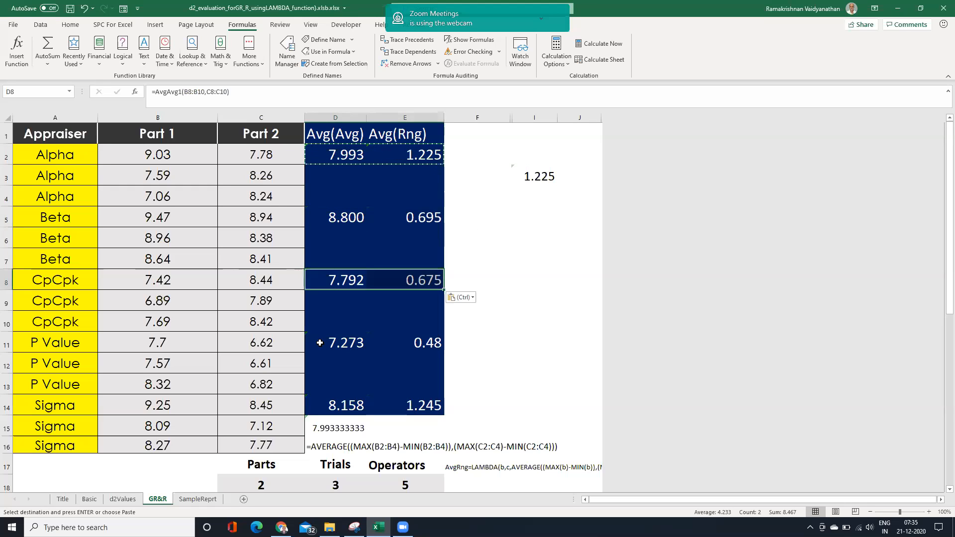
left_click(327, 343)
key("ctrl+v")
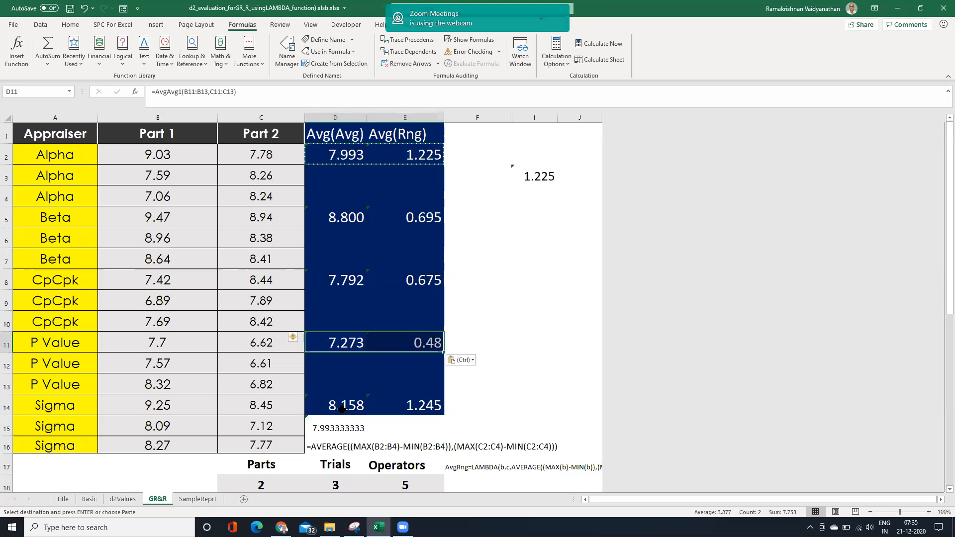
left_click(343, 407)
key("ctrl+v")
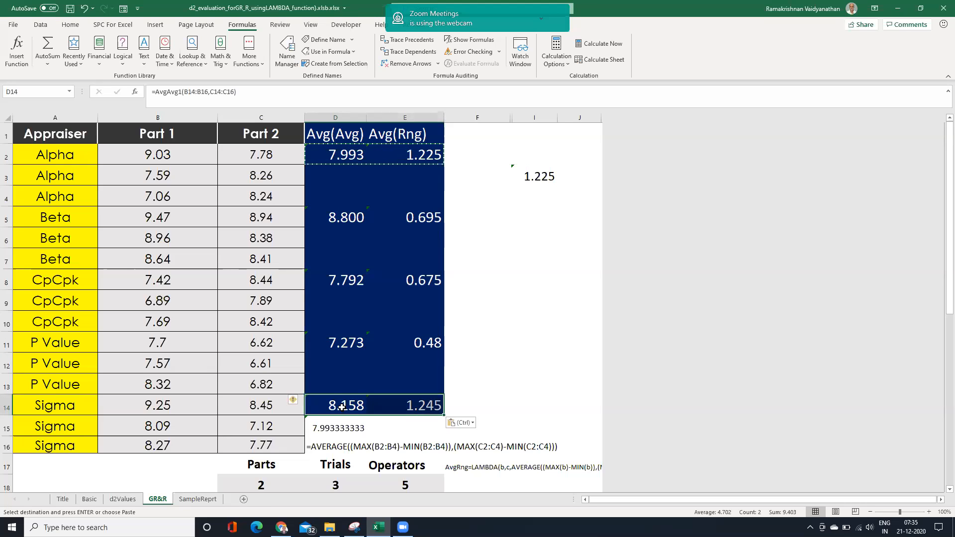
Hide columns F through I on the GR&R sheet.
mouse_move(948, 150)
left_mouse_down()
mouse_move(937, 282)
mouse_move(940, 142)
left_mouse_up()
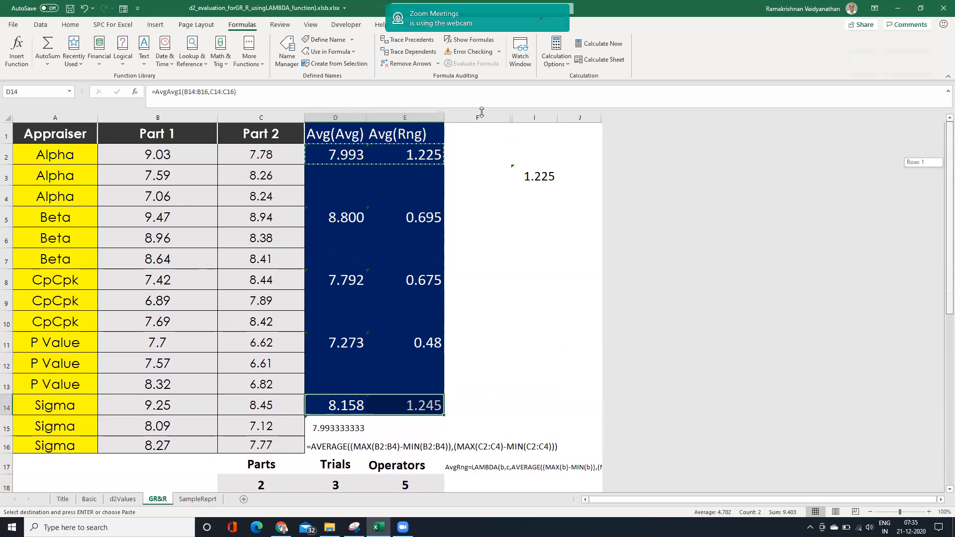
left_click_drag(477, 117, 540, 112)
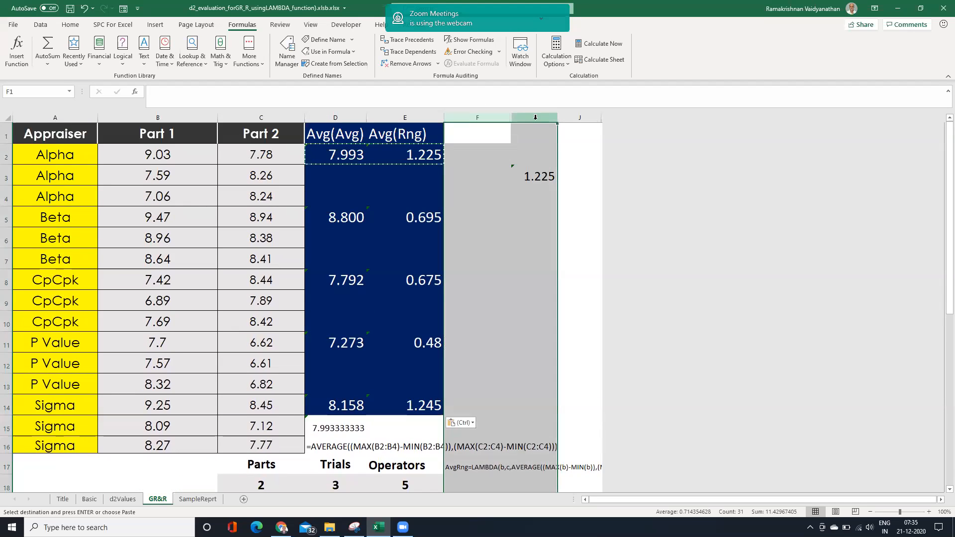
right_click(535, 120)
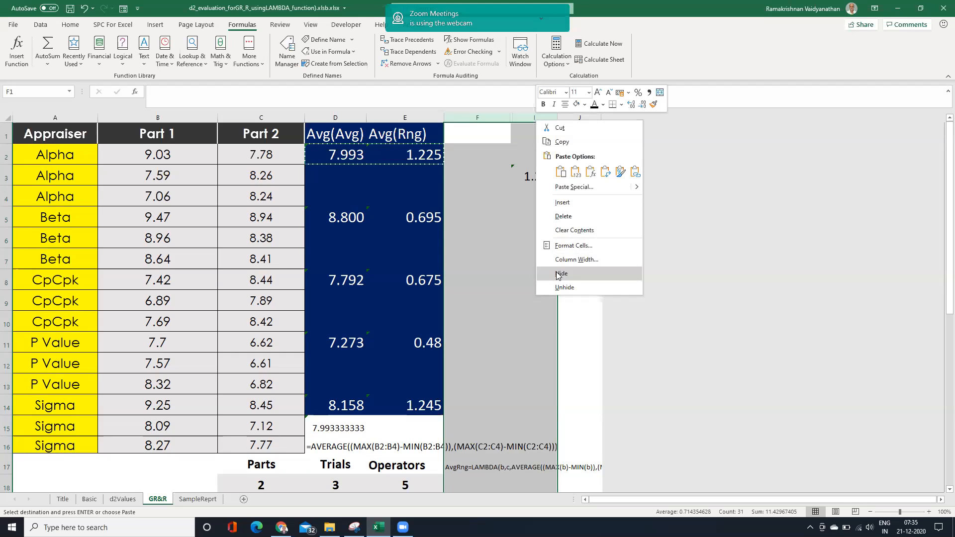
left_click(559, 274)
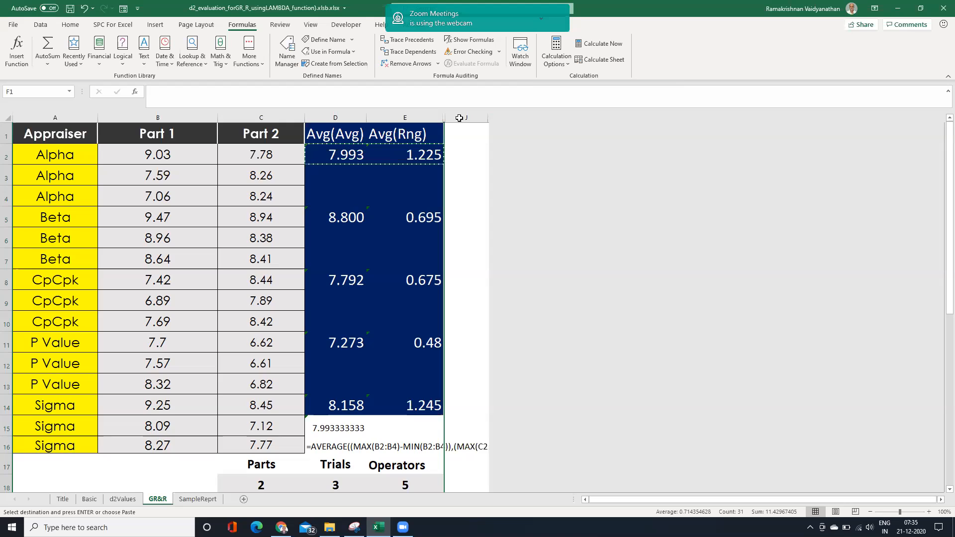
Unhide all hidden columns between E and J and select the k1 label in G2.
left_click_drag(423, 118, 488, 153)
right_click(467, 156)
left_click(616, 405)
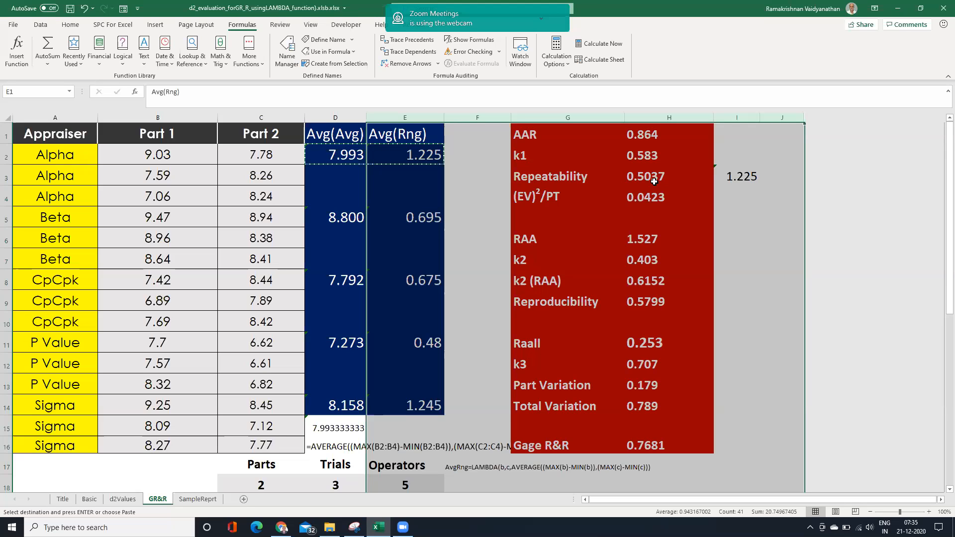
left_click(597, 157)
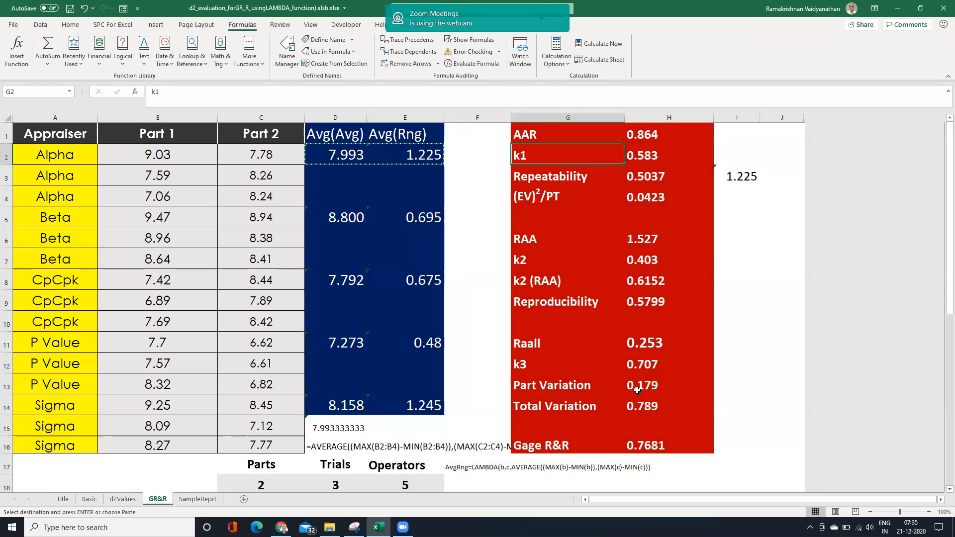